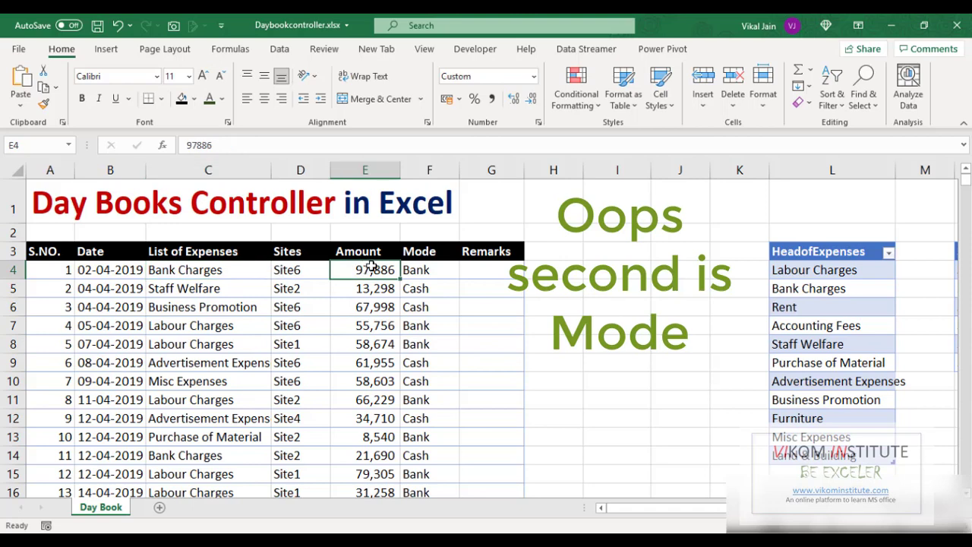
- Add Plant & Machinery as a new entry at the end of the HeadofExpenses list
{"action": "left_click", "coordinate": [317, 270]}
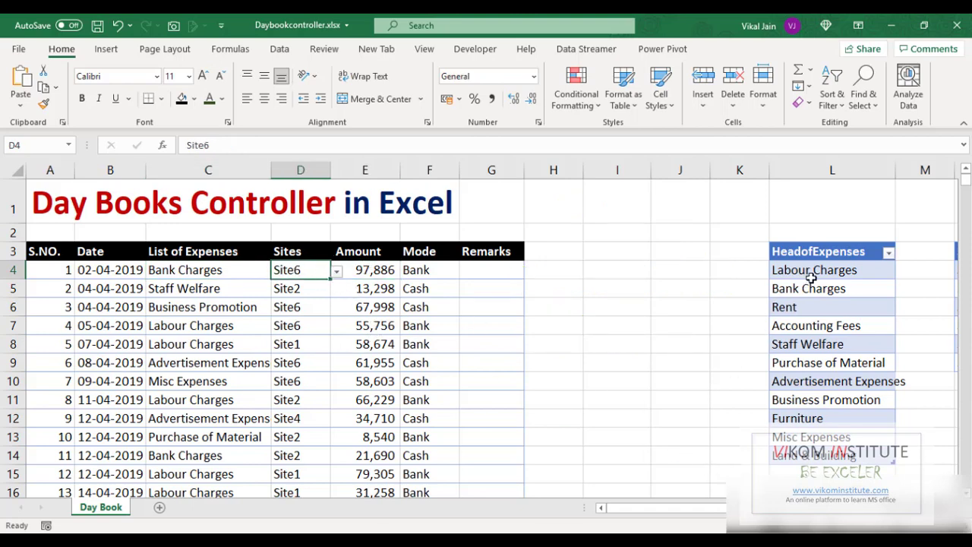
{"action": "left_click", "coordinate": [810, 472]}
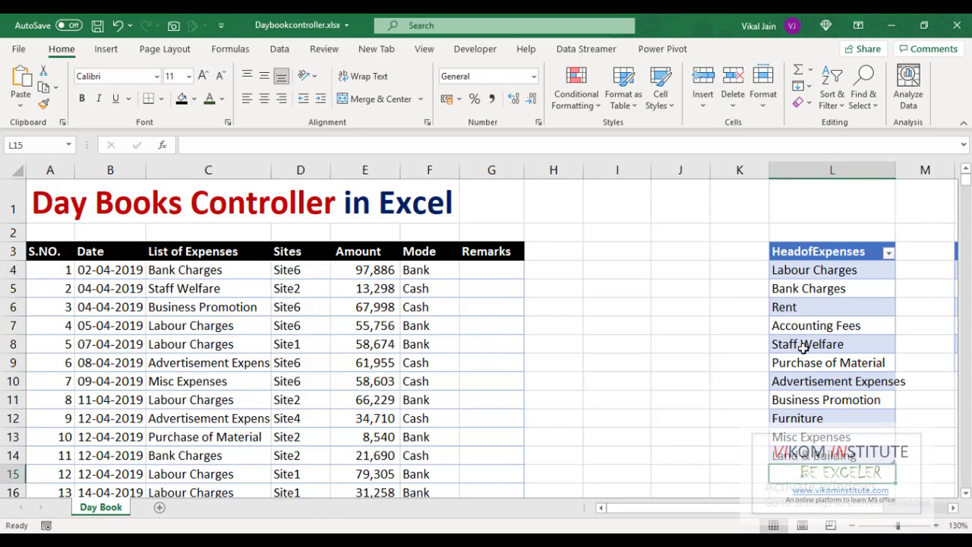
{"action": "type", "text": "Plant & Machinery"}
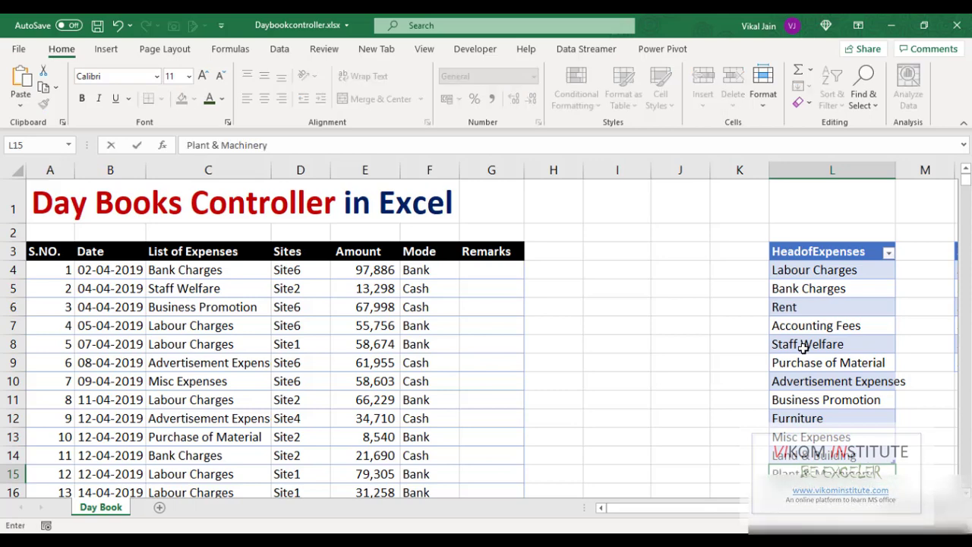
{"action": "key", "text": "Return"}
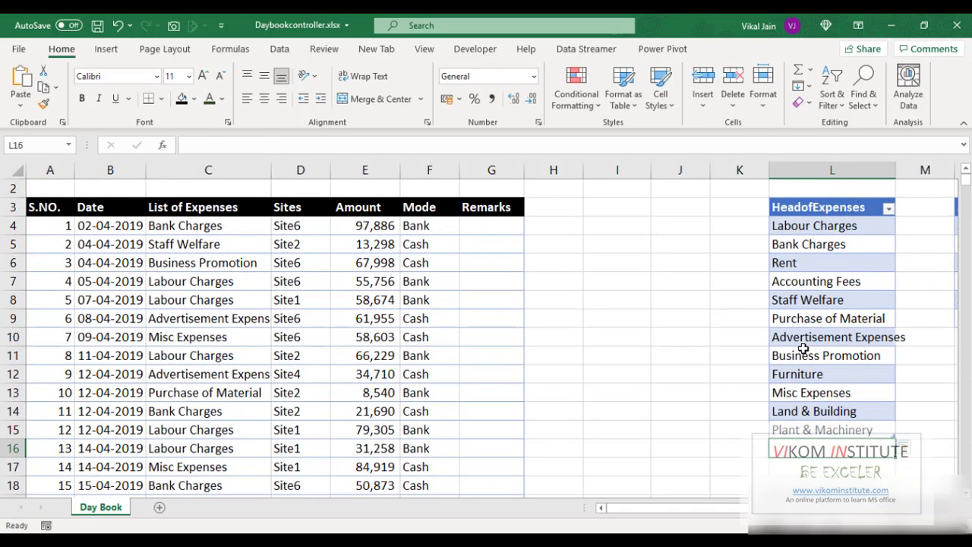
- Open the List of Expenses dropdown in cell C4 and scroll through its options
{"action": "left_click", "coordinate": [222, 225]}
{"action": "left_click", "coordinate": [277, 226]}
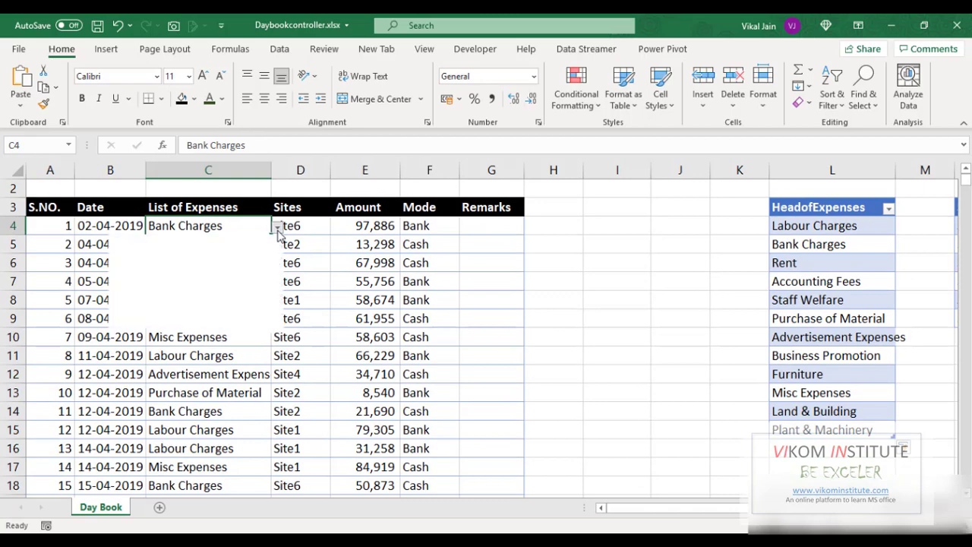
{"action": "scroll", "coordinate": [270, 281], "scroll_direction": "down", "scroll_amount": 1}
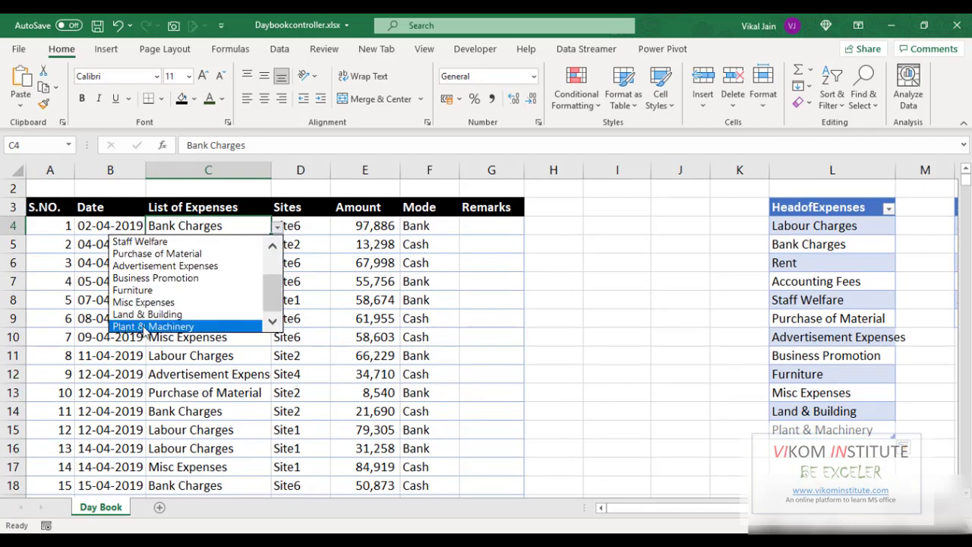
{"action": "key", "text": "Escape"}
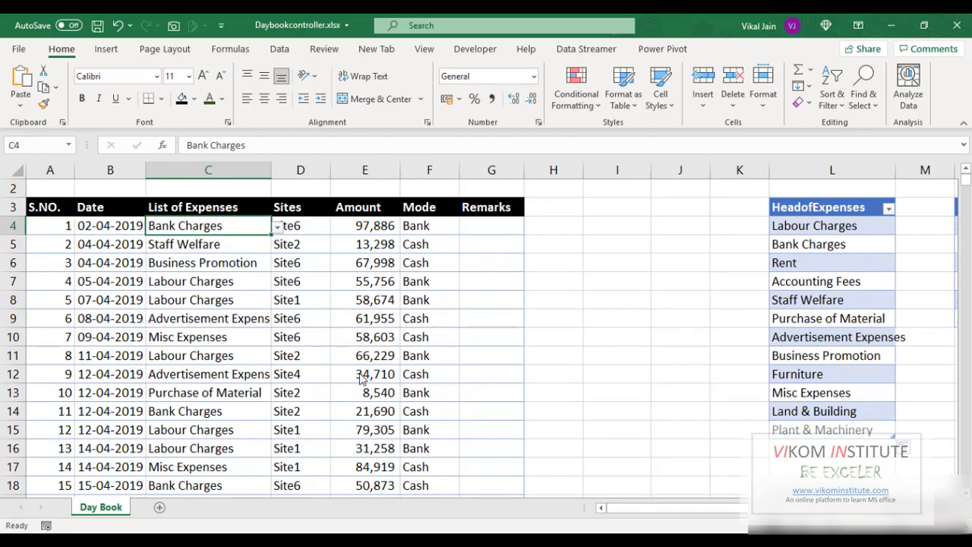
{"action": "left_click", "coordinate": [197, 319]}
{"action": "scroll", "coordinate": [324, 353], "scroll_direction": "up", "scroll_amount": 1}
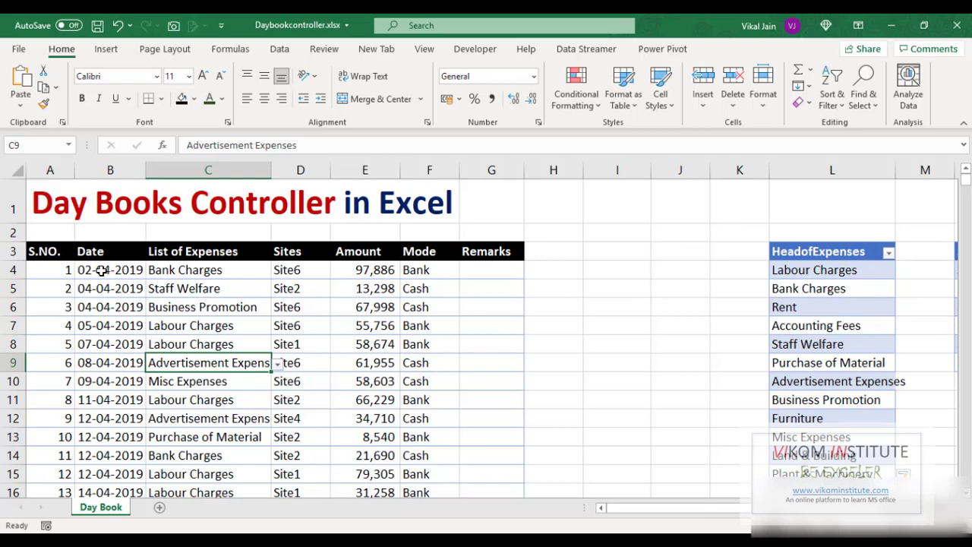
- Select the day book data from S.NO. through Remarks and convert it into a table with headers
{"action": "left_click", "coordinate": [35, 251]}
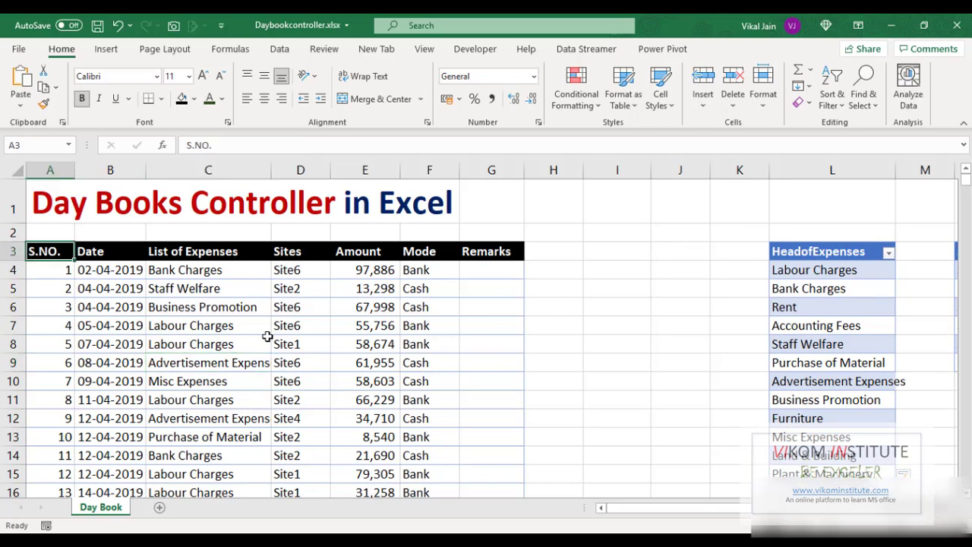
{"action": "key", "text": "ctrl+shift+Right"}
{"action": "key", "text": "ctrl+shift+Down"}
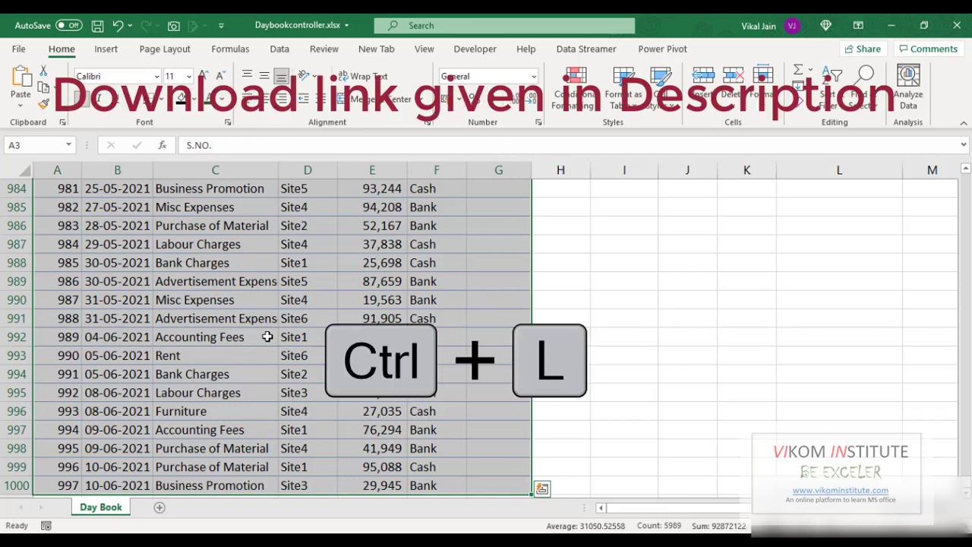
{"action": "key", "text": "ctrl+l"}
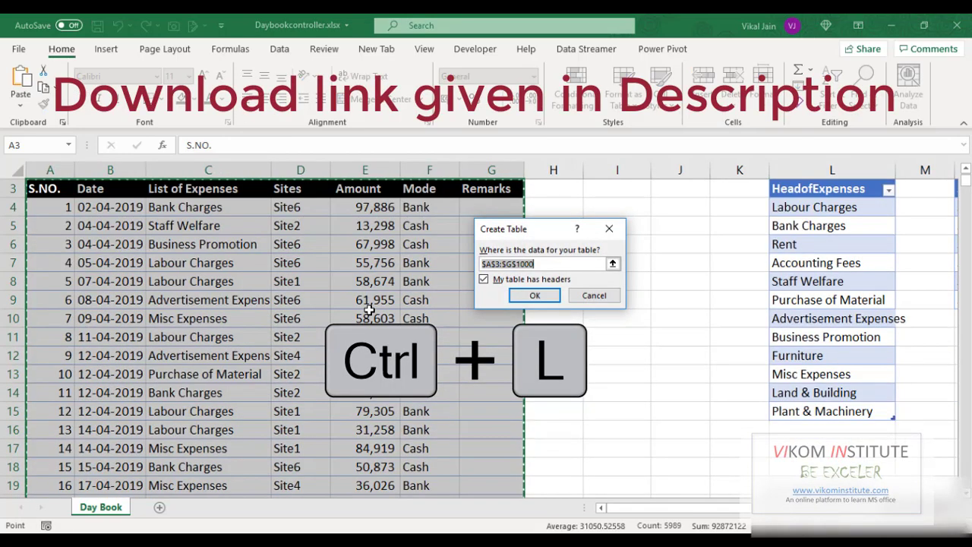
{"action": "left_click", "coordinate": [536, 295]}
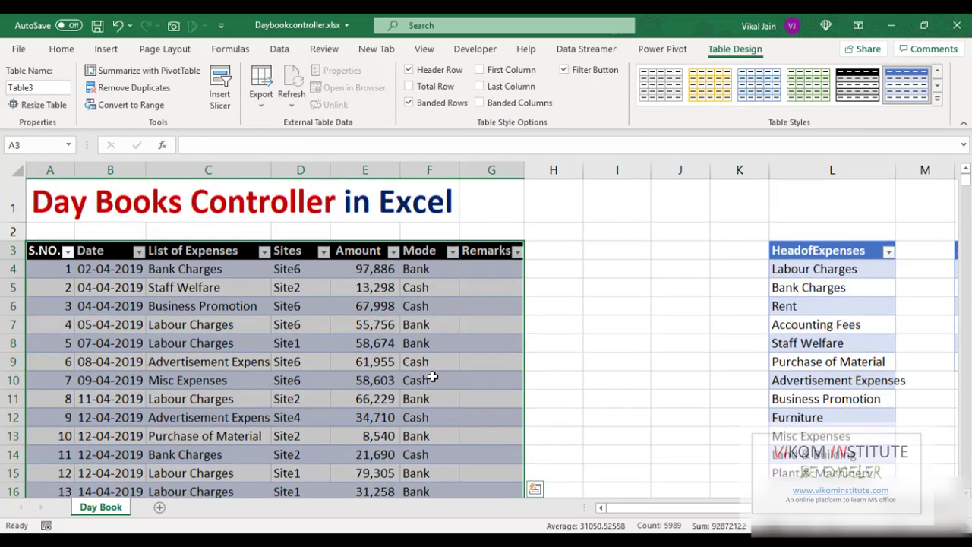
- Enter 998 as the serial number in the row below the table's last record
{"action": "scroll", "coordinate": [432, 373], "scroll_direction": "up", "scroll_amount": 1}
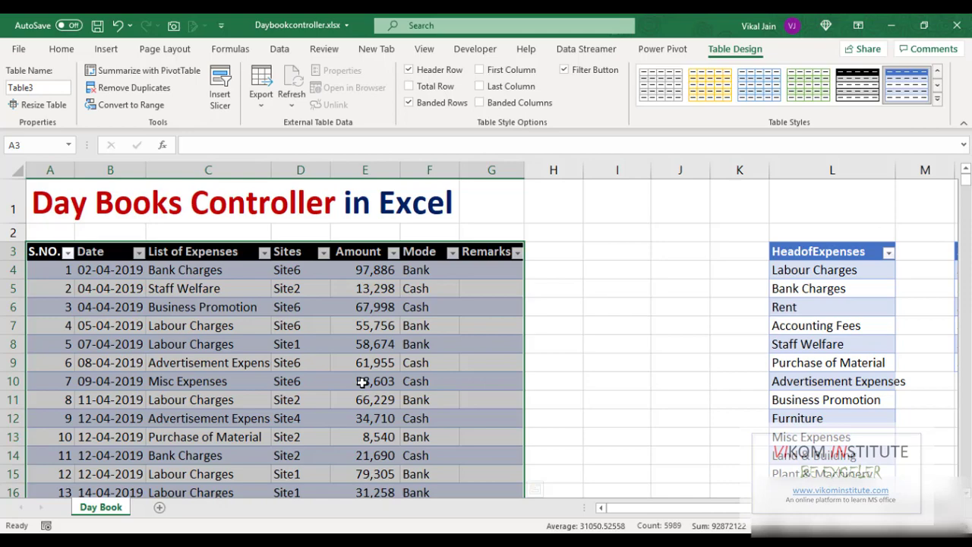
{"action": "left_click", "coordinate": [300, 367]}
{"action": "key", "text": "ctrl+Down"}
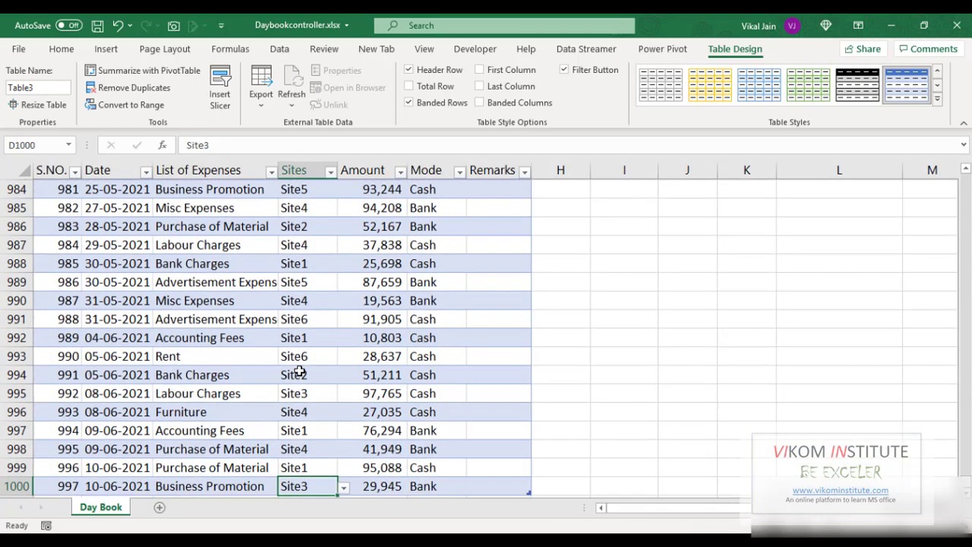
{"action": "key", "text": "Down"}
{"action": "key", "text": "Left"}
{"action": "key", "text": "Left"}
{"action": "key", "text": "Left"}
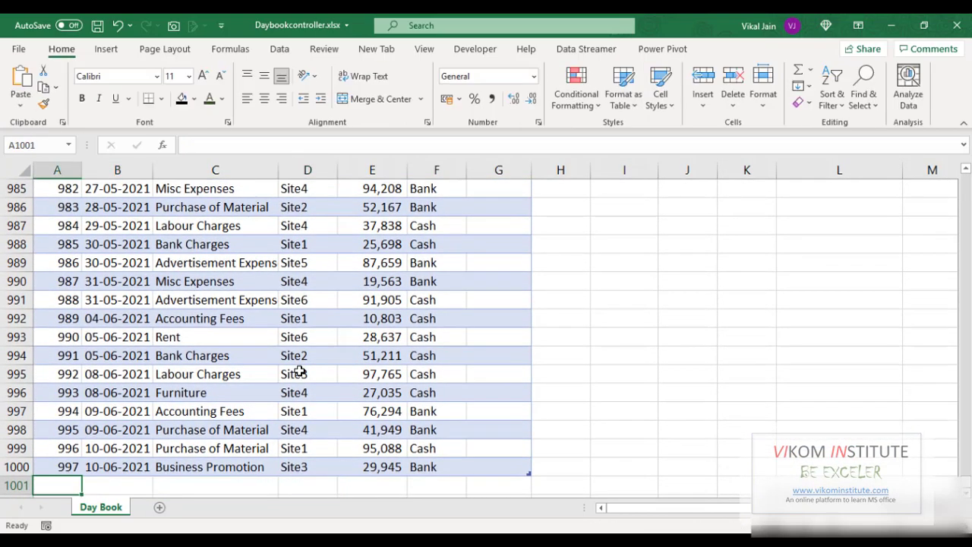
{"action": "type", "text": "998"}
{"action": "key", "text": "Tab"}
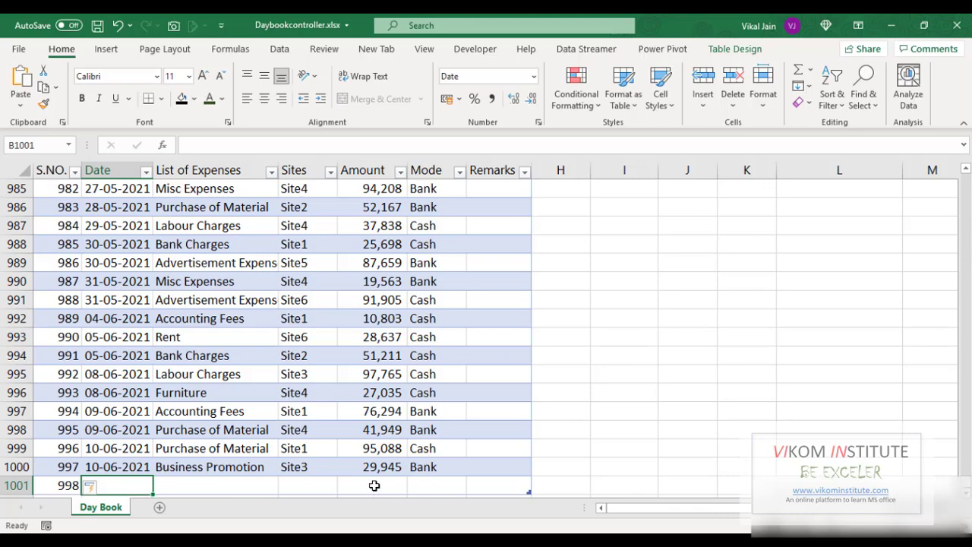
- Open the List of Expenses dropdown in the new row and close it without choosing
{"action": "left_click", "coordinate": [215, 488]}
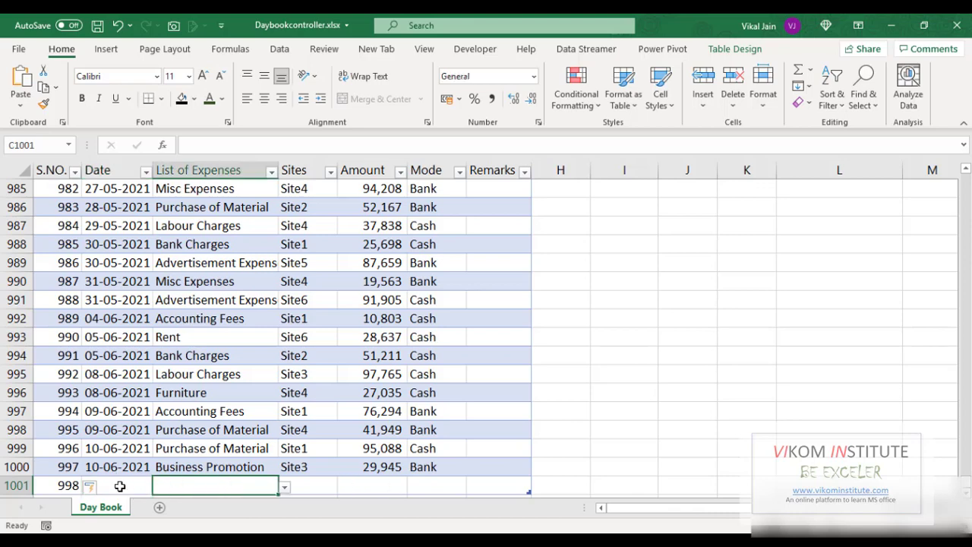
{"action": "left_click", "coordinate": [286, 487]}
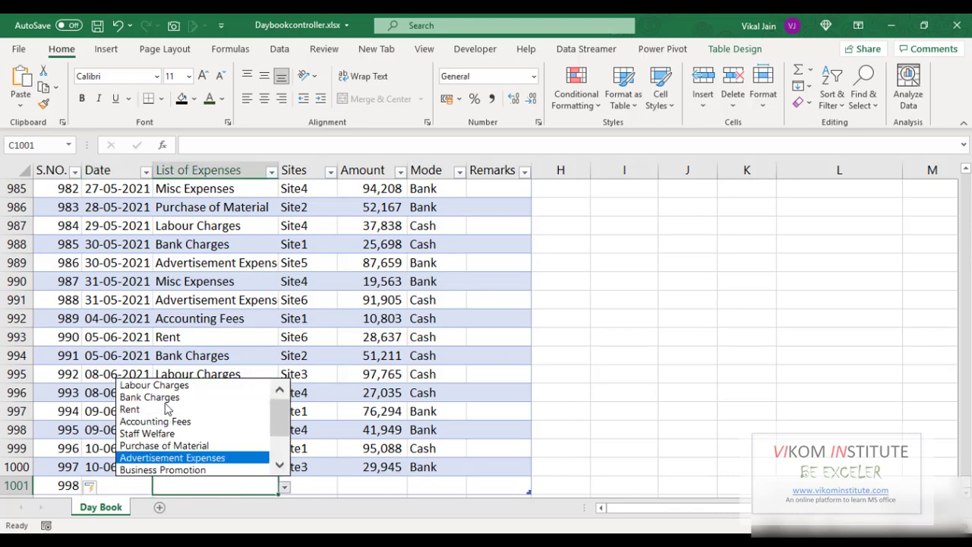
{"action": "left_click", "coordinate": [220, 495]}
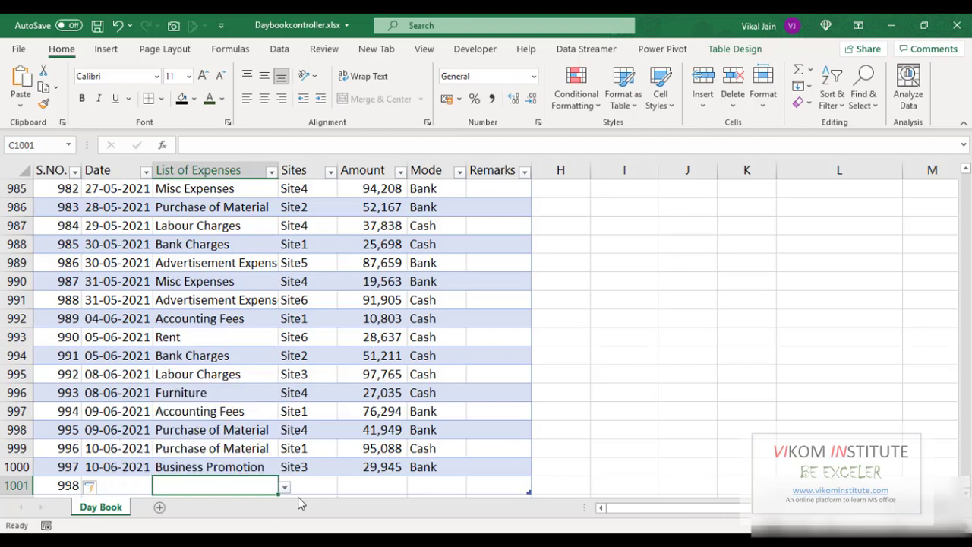
{"action": "left_click", "coordinate": [308, 486]}
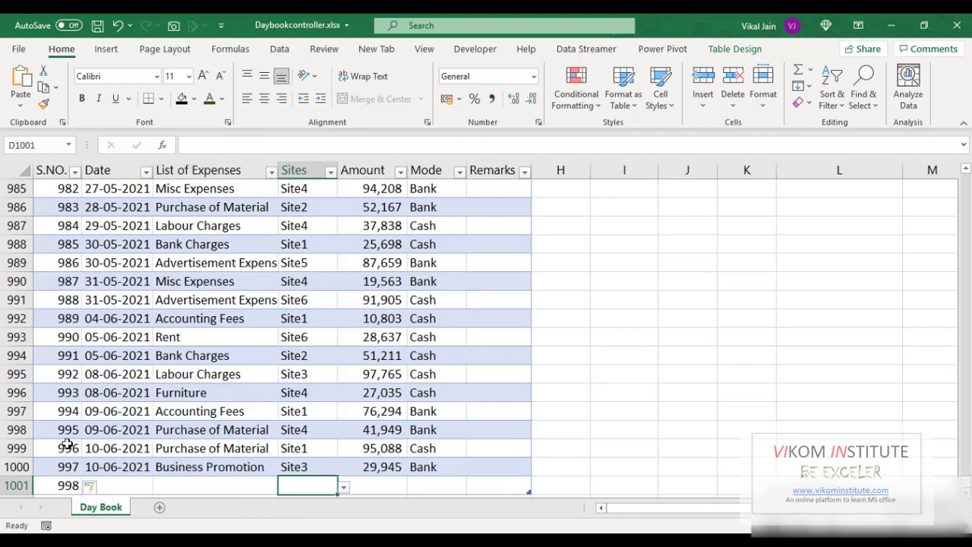
- Undo the new 998 row entry
{"action": "left_click", "coordinate": [69, 487]}
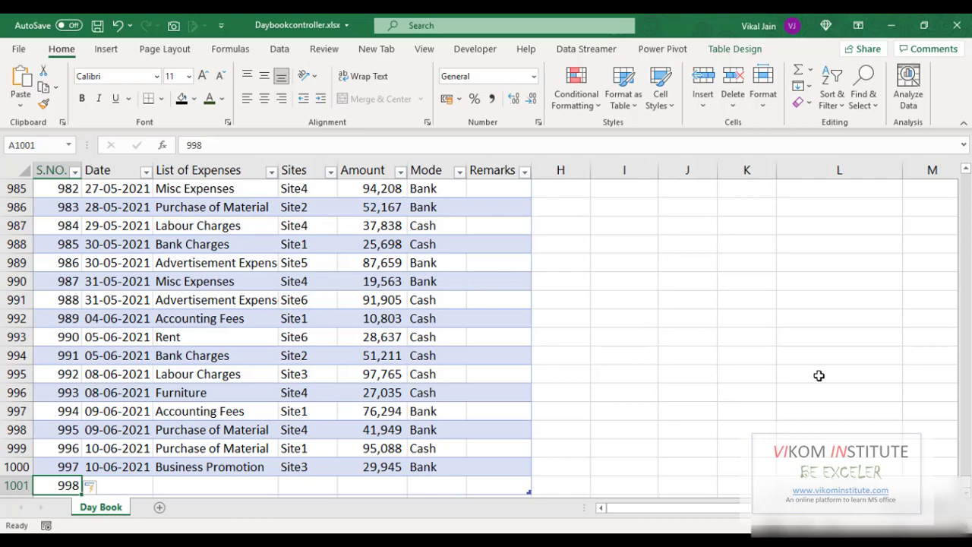
{"action": "key", "text": "ctrl+z"}
{"action": "left_click", "coordinate": [23, 486]}
{"action": "key", "text": "ctrl+z"}
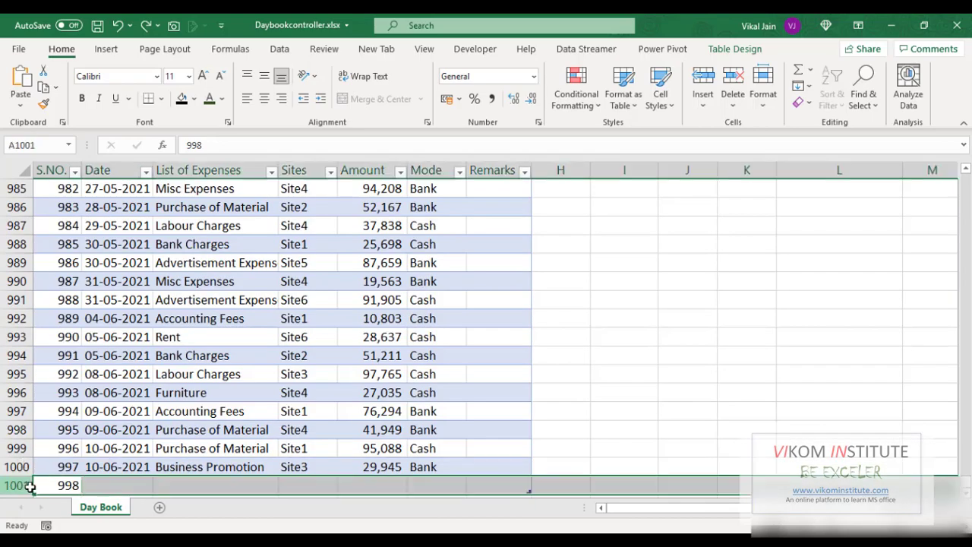
- Select the whole table and create a PivotTable from it on a new worksheet
{"action": "left_click", "coordinate": [62, 448]}
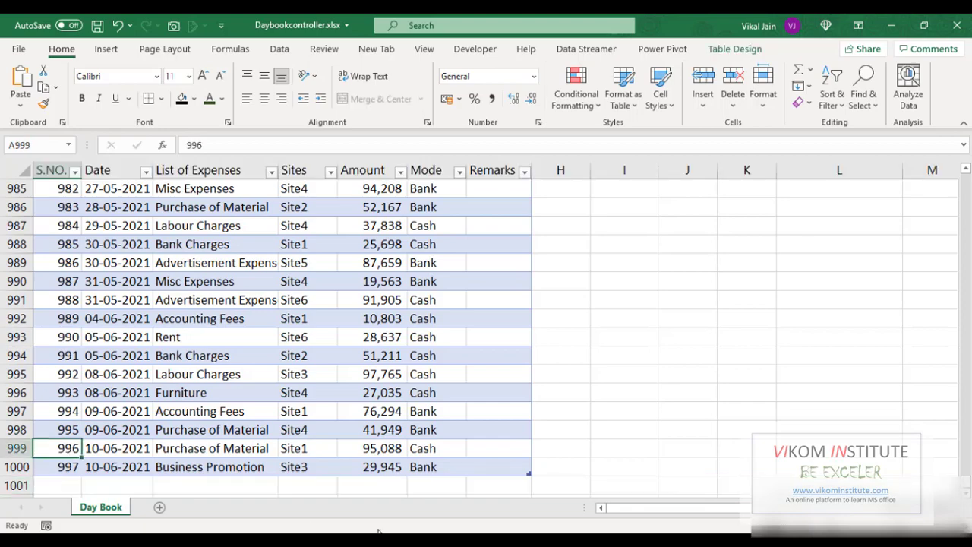
{"action": "key", "text": "ctrl+Up"}
{"action": "key", "text": "Up"}
{"action": "key", "text": "Up"}
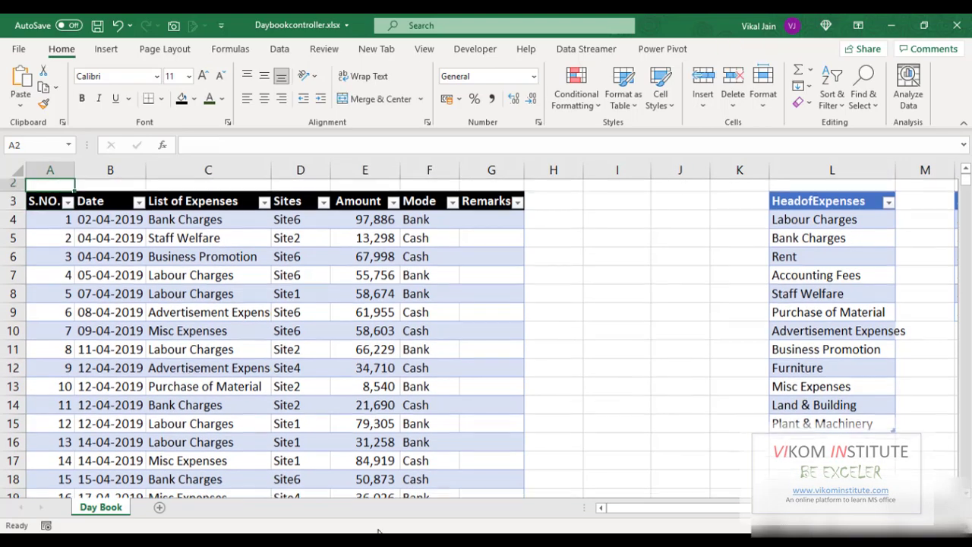
{"action": "key", "text": "Down"}
{"action": "key", "text": "Down"}
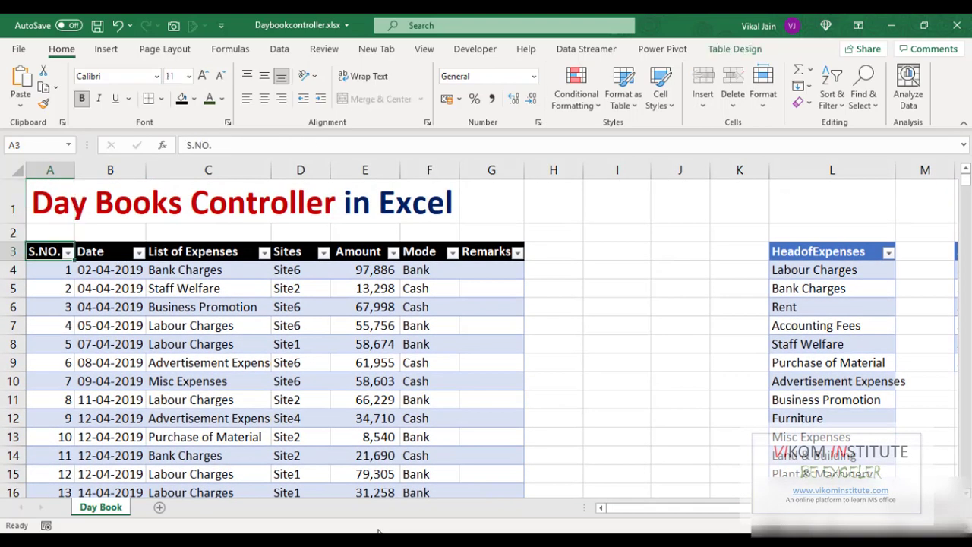
{"action": "key", "text": "ctrl+shift+Right"}
{"action": "key", "text": "ctrl+shift+Down"}
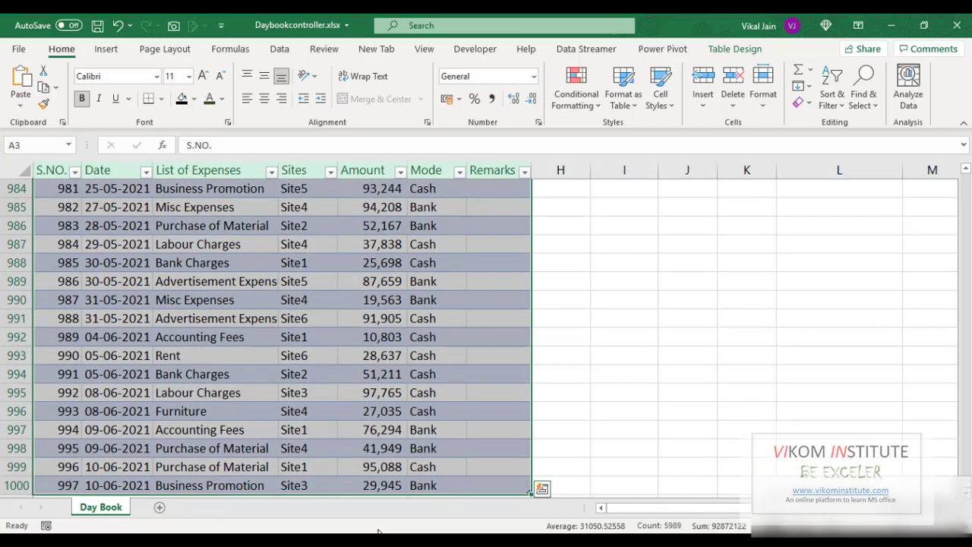
{"action": "left_click", "coordinate": [112, 51]}
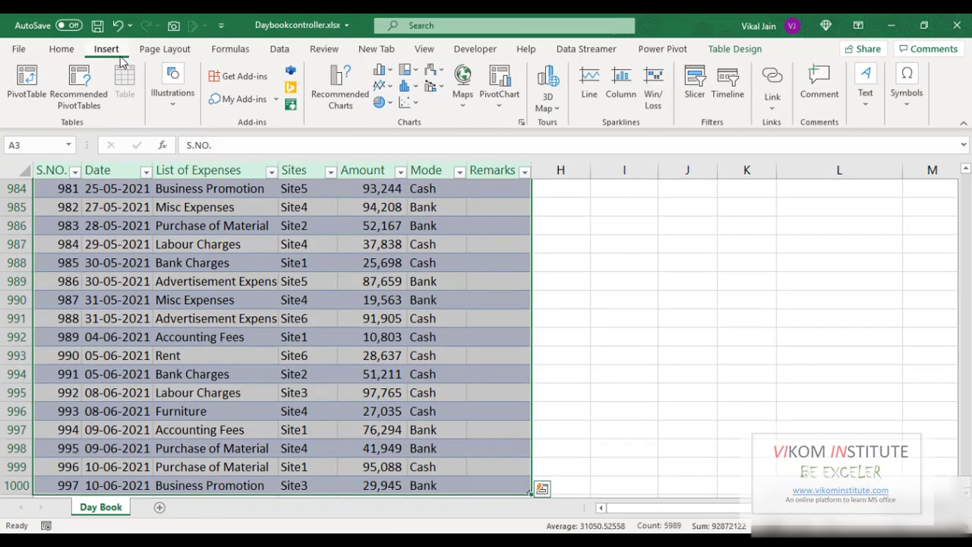
{"action": "left_click", "coordinate": [26, 80]}
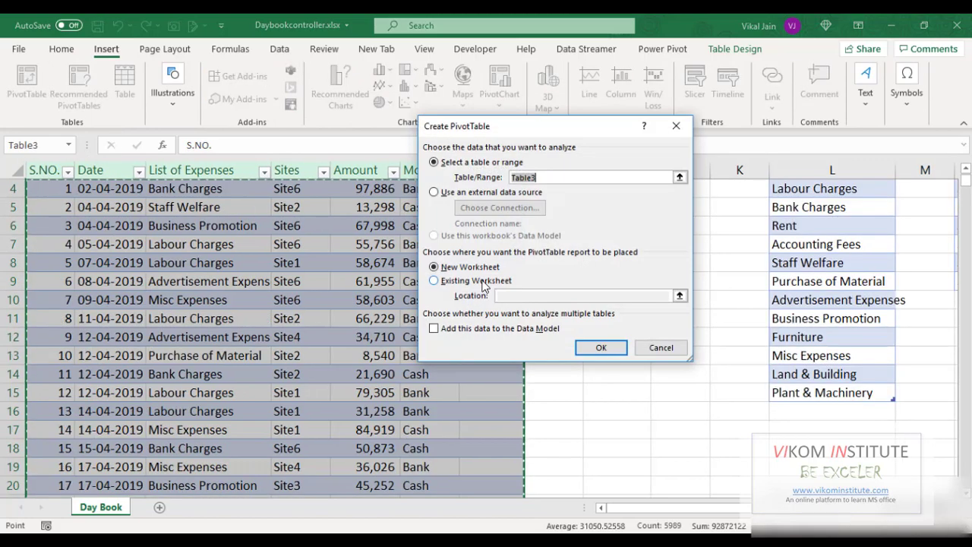
{"action": "left_click", "coordinate": [598, 349]}
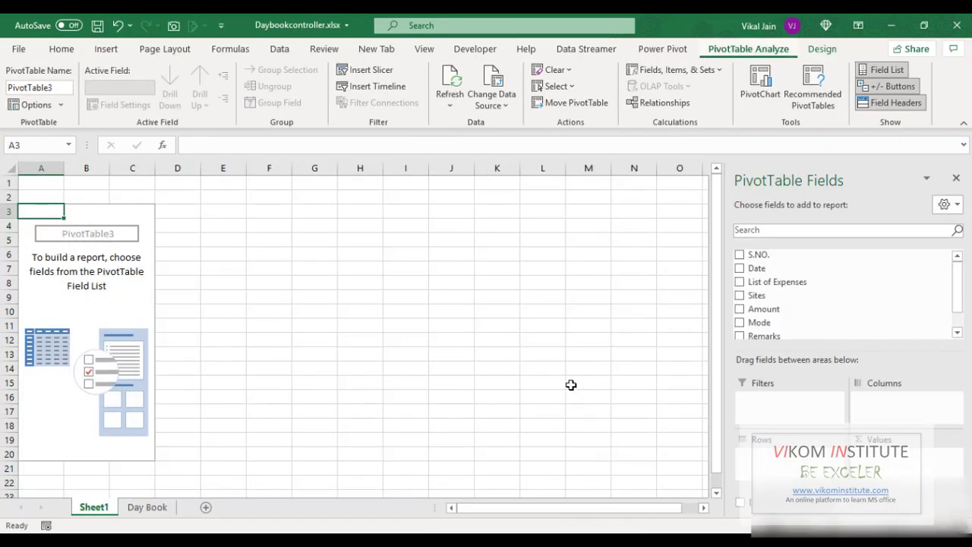
- Rename the new pivot sheet as PT
{"action": "key", "text": "alt+h"}
{"action": "type", "text": "or"}
{"action": "type", "text": "PT"}
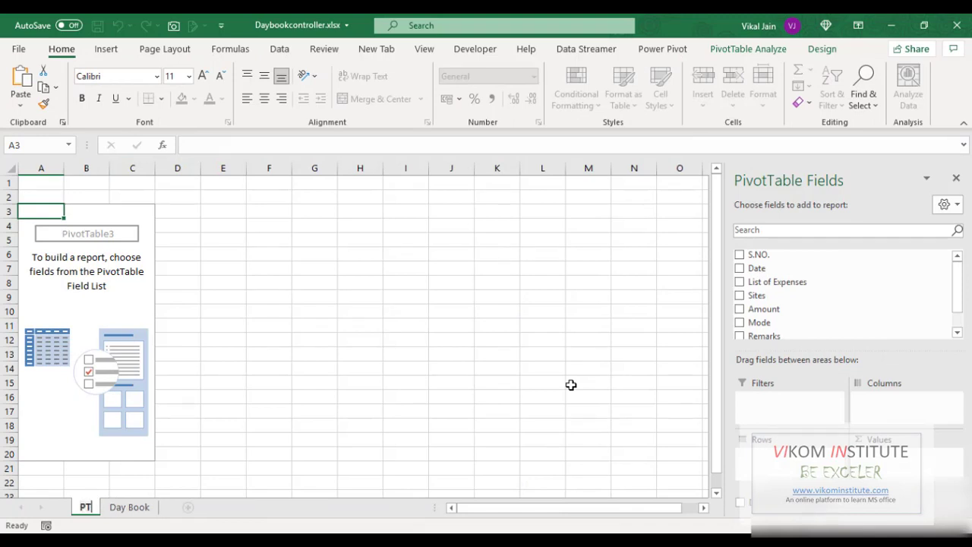
{"action": "key", "text": "Return"}
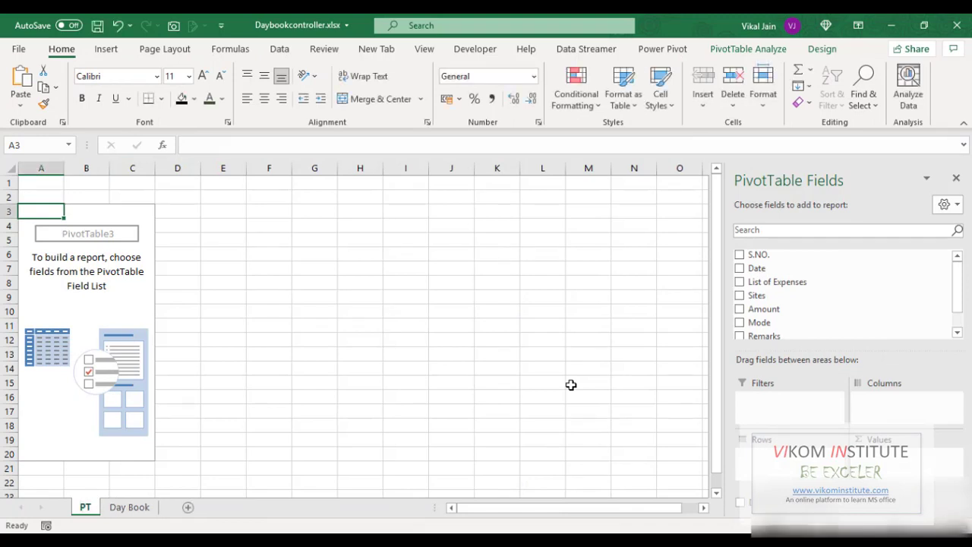
- Place the Date field in the PivotTable's columns and expand the 2019 group
{"action": "left_click_drag", "start_coordinate": [752, 268], "coordinate": [857, 408]}
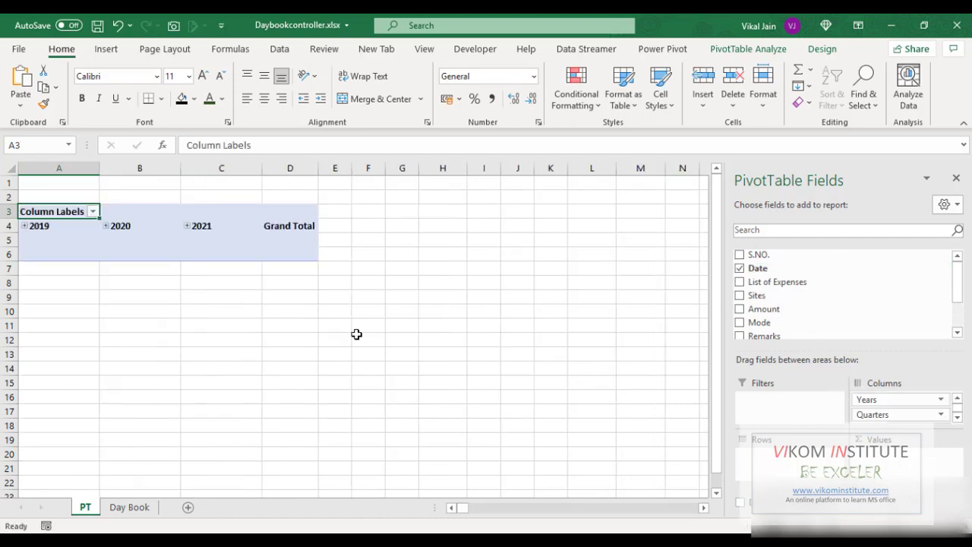
{"action": "left_click", "coordinate": [25, 226]}
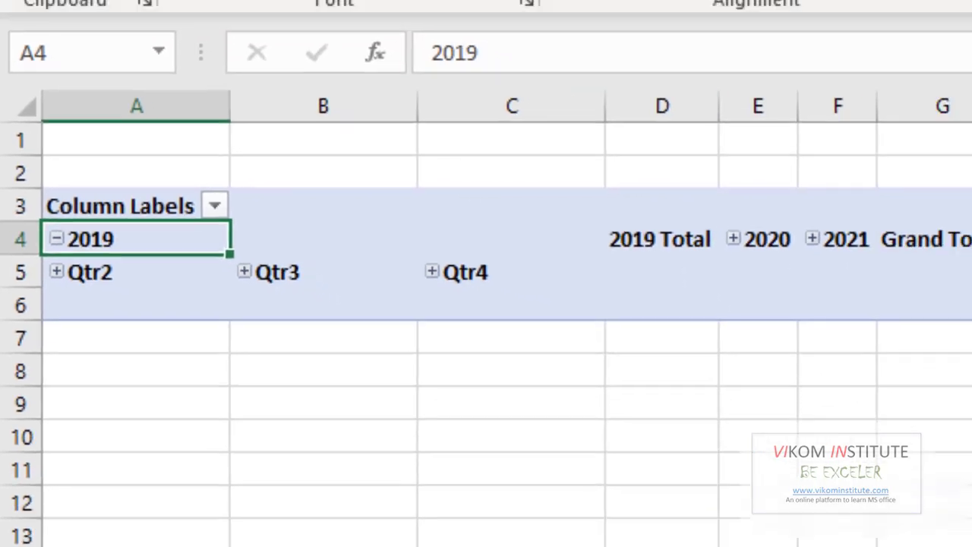
- Remove Quarters from the pivot columns and collapse the 2019 group
{"action": "left_click_drag", "start_coordinate": [931, 427], "coordinate": [873, 304]}
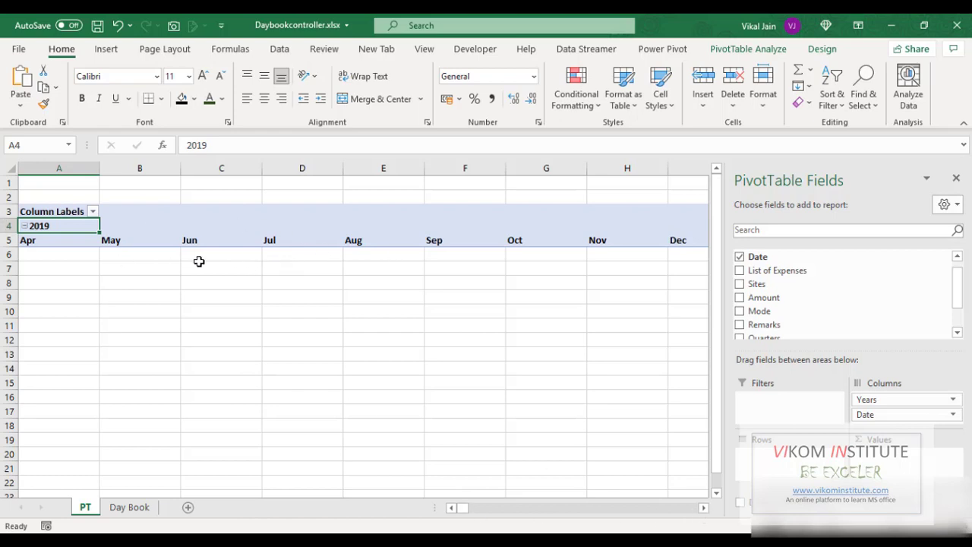
{"action": "left_click", "coordinate": [24, 227]}
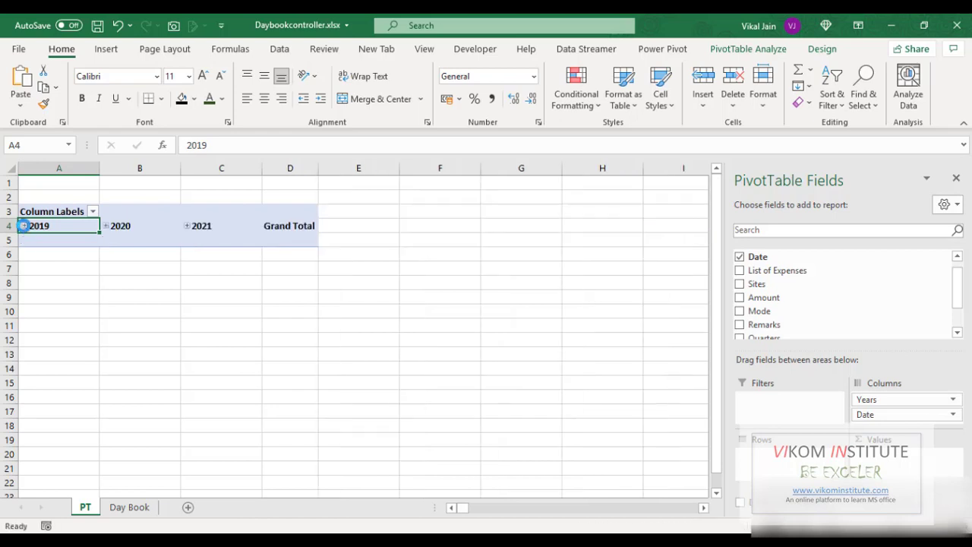
- Expand and collapse the 2020 group in the pivot columns
{"action": "left_click", "coordinate": [106, 228]}
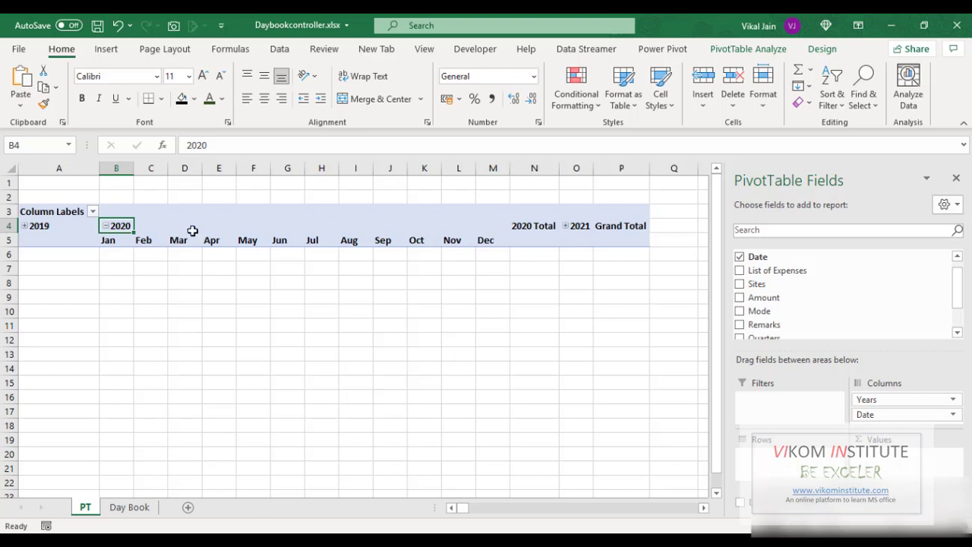
{"action": "left_click", "coordinate": [106, 226]}
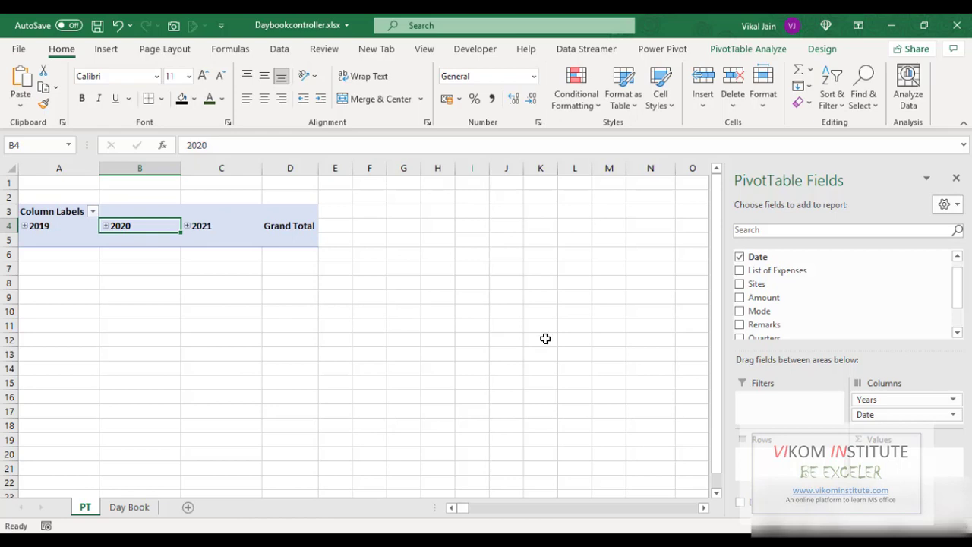
- Add the Sites field to the PivotTable filters and open its filter list without changing it
{"action": "left_click_drag", "start_coordinate": [763, 288], "coordinate": [775, 399]}
{"action": "left_click", "coordinate": [174, 184]}
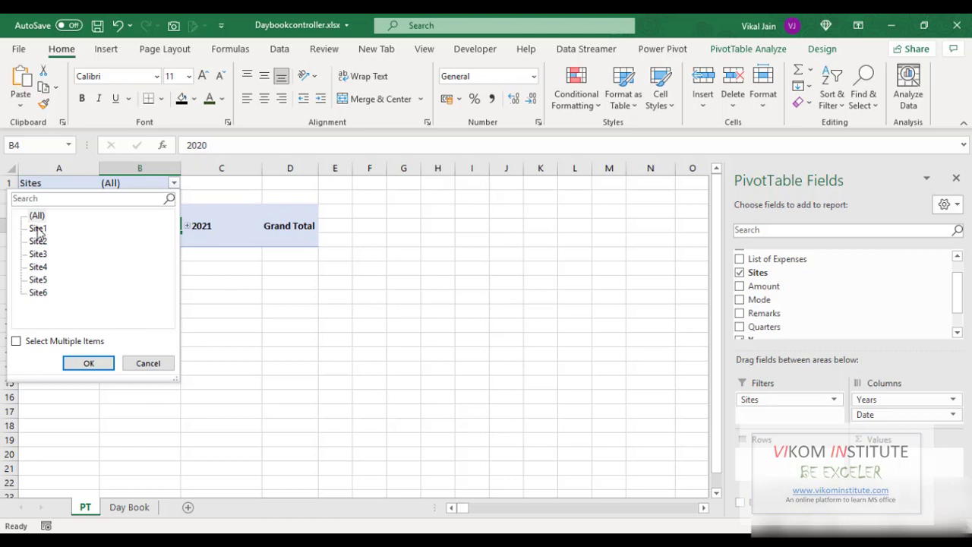
{"action": "left_click", "coordinate": [38, 228]}
{"action": "left_click_drag", "start_coordinate": [151, 365], "coordinate": [119, 281]}
{"action": "left_click", "coordinate": [144, 363]}
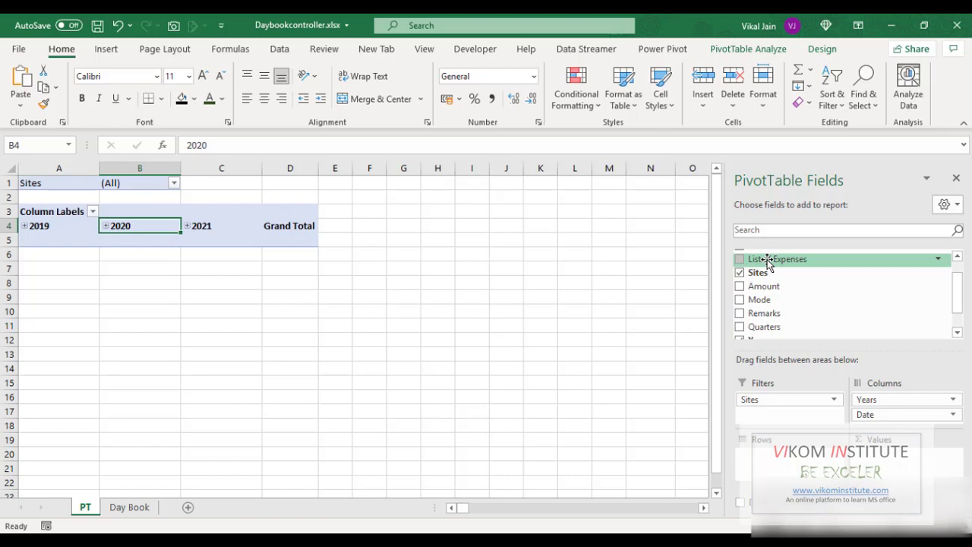
- Place List of Expenses in the pivot rows and Amount in the values
{"action": "left_click_drag", "start_coordinate": [767, 260], "coordinate": [763, 454]}
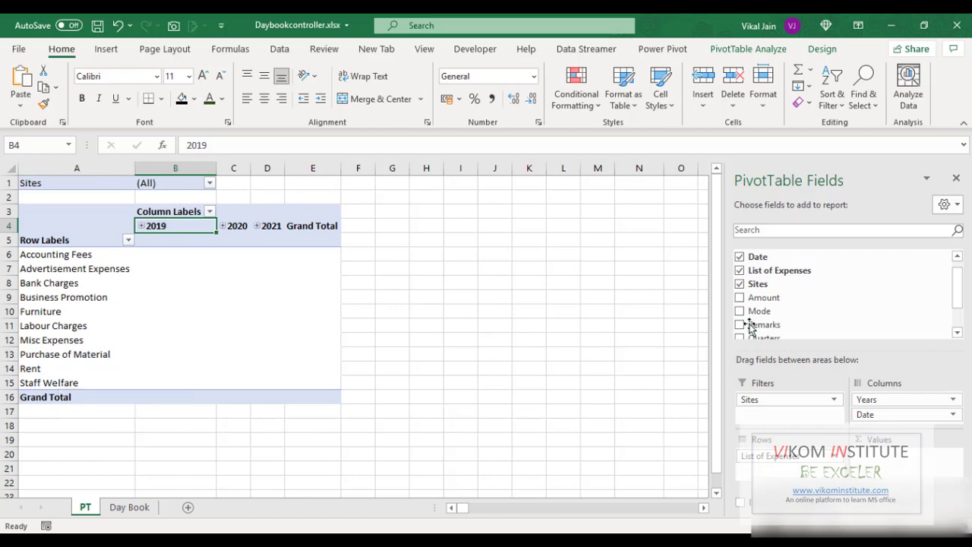
{"action": "left_click_drag", "start_coordinate": [760, 302], "coordinate": [884, 465]}
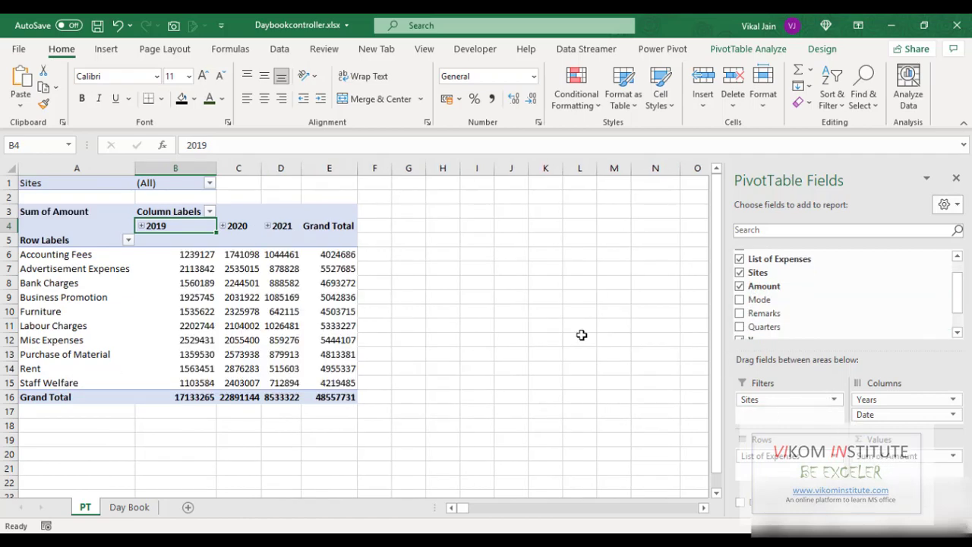
{"action": "left_click", "coordinate": [70, 258]}
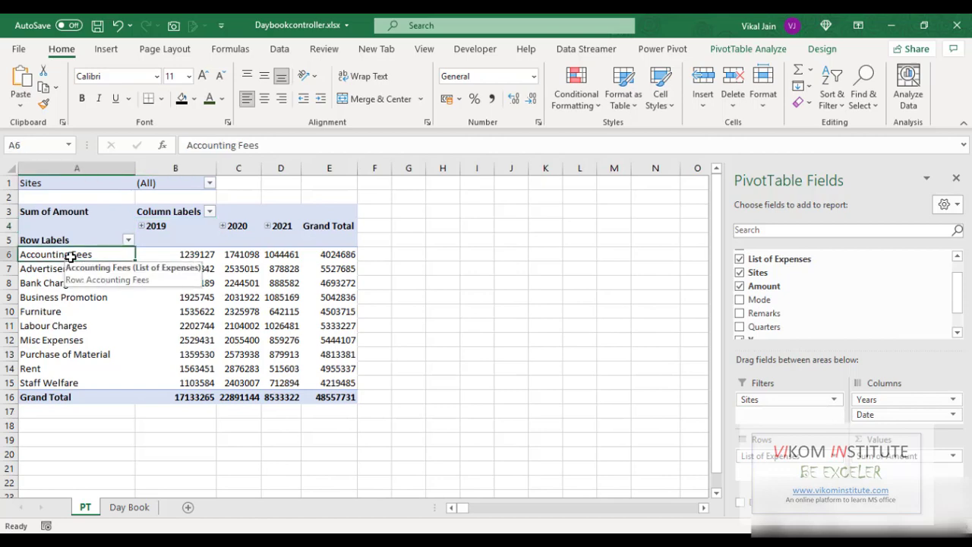
{"action": "left_click", "coordinate": [158, 221]}
{"action": "left_click", "coordinate": [76, 255]}
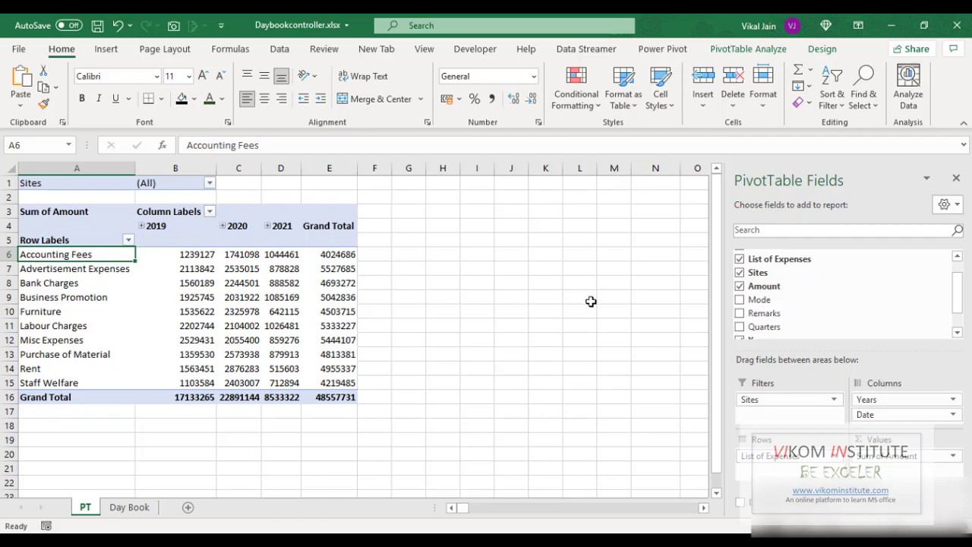
- Add the Mode field to the PivotTable filters and check its filter options
{"action": "left_click_drag", "start_coordinate": [872, 302], "coordinate": [759, 417]}
{"action": "left_click", "coordinate": [210, 197]}
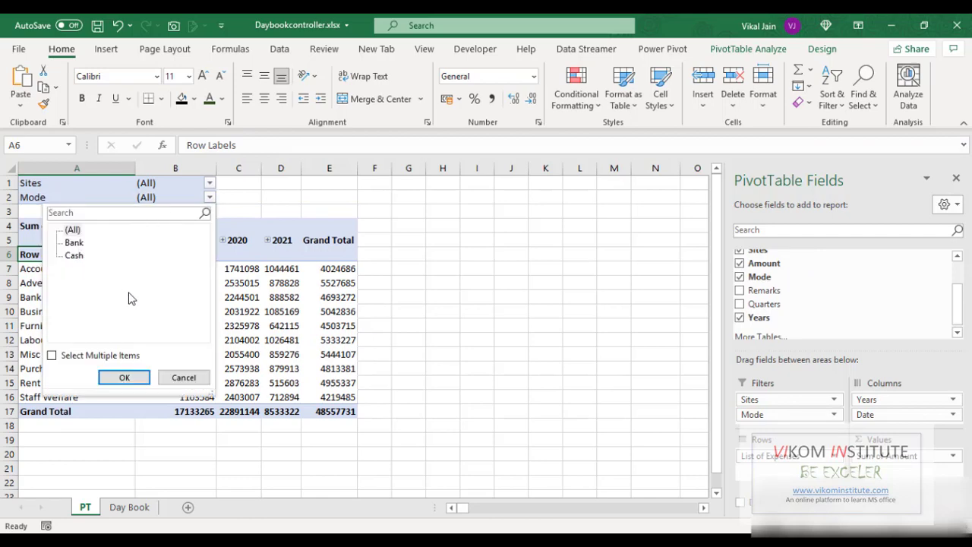
{"action": "left_click", "coordinate": [445, 305]}
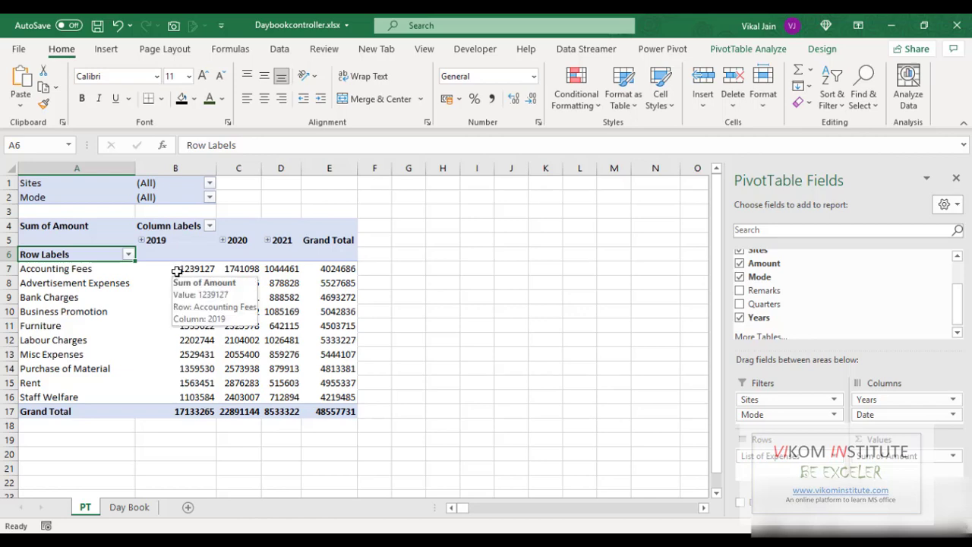
- Format the pivot's amount cells with comma style and no decimal places
{"action": "left_click_drag", "start_coordinate": [176, 271], "coordinate": [316, 394]}
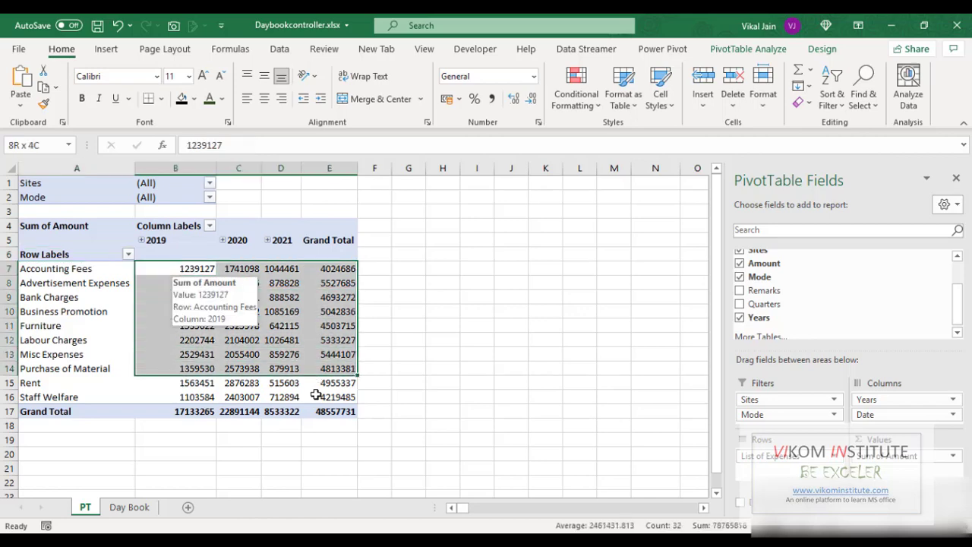
{"action": "left_click", "coordinate": [491, 99]}
{"action": "left_click", "coordinate": [530, 99]}
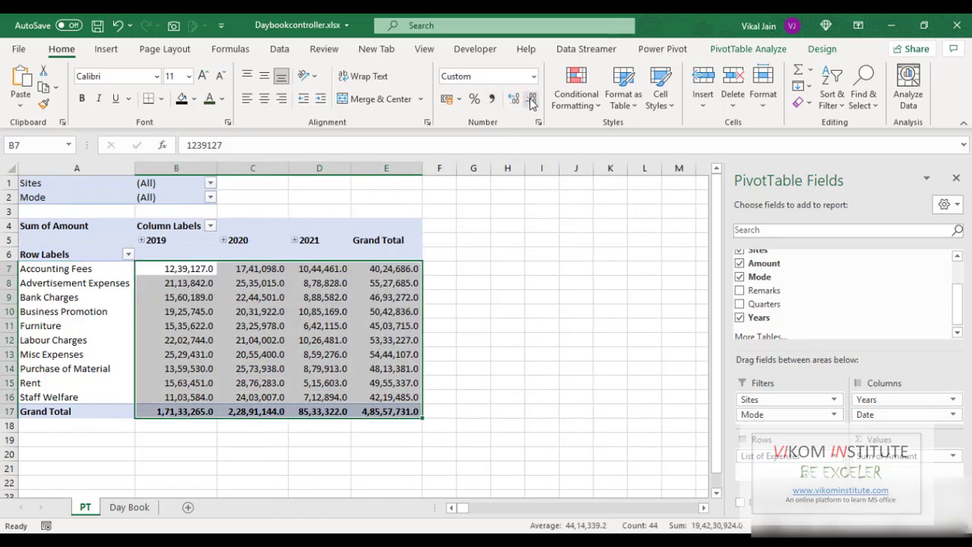
{"action": "left_click", "coordinate": [531, 99]}
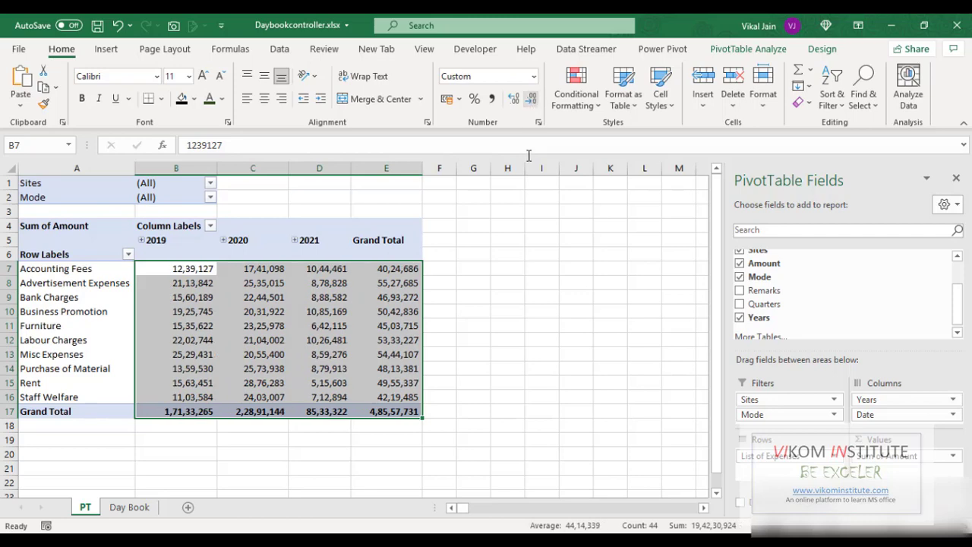
{"action": "left_click", "coordinate": [542, 274]}
- Apply a medium blue PivotTable style to the pivot table
{"action": "left_click", "coordinate": [156, 266]}
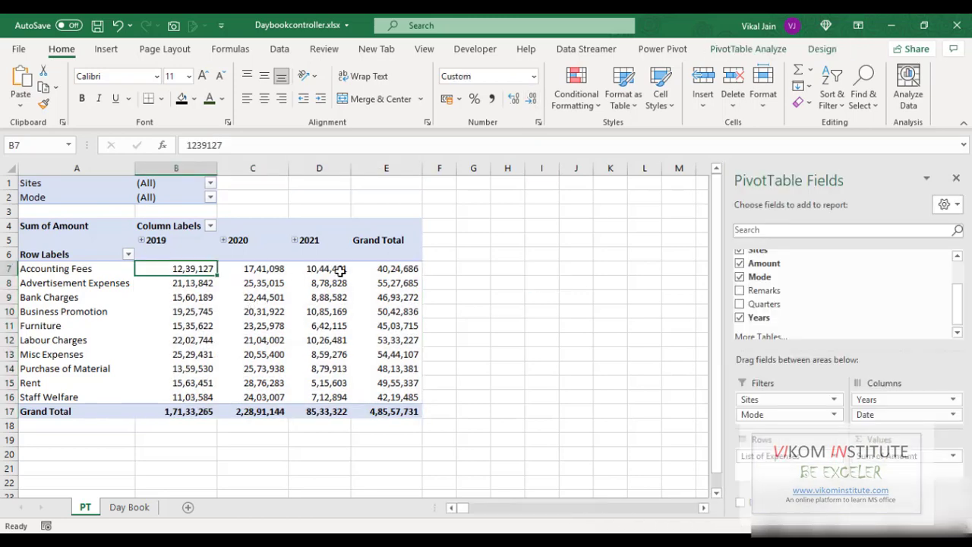
{"action": "left_click", "coordinate": [808, 52]}
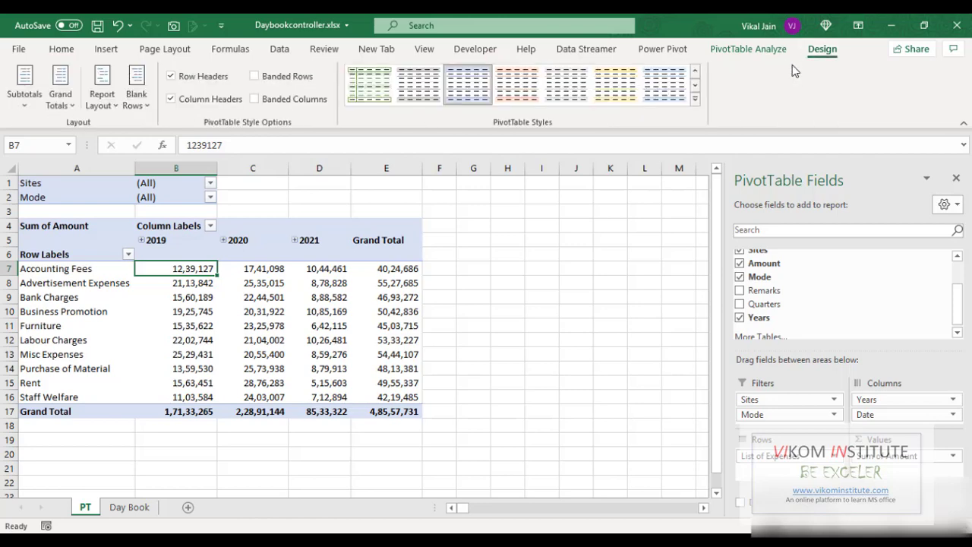
{"action": "left_click", "coordinate": [694, 101]}
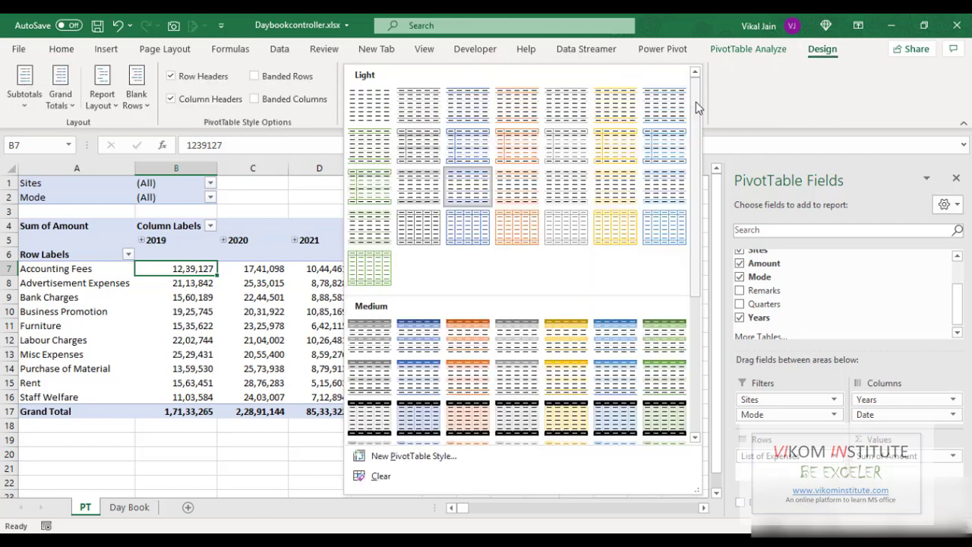
{"action": "left_click", "coordinate": [614, 350]}
{"action": "left_click", "coordinate": [516, 298]}
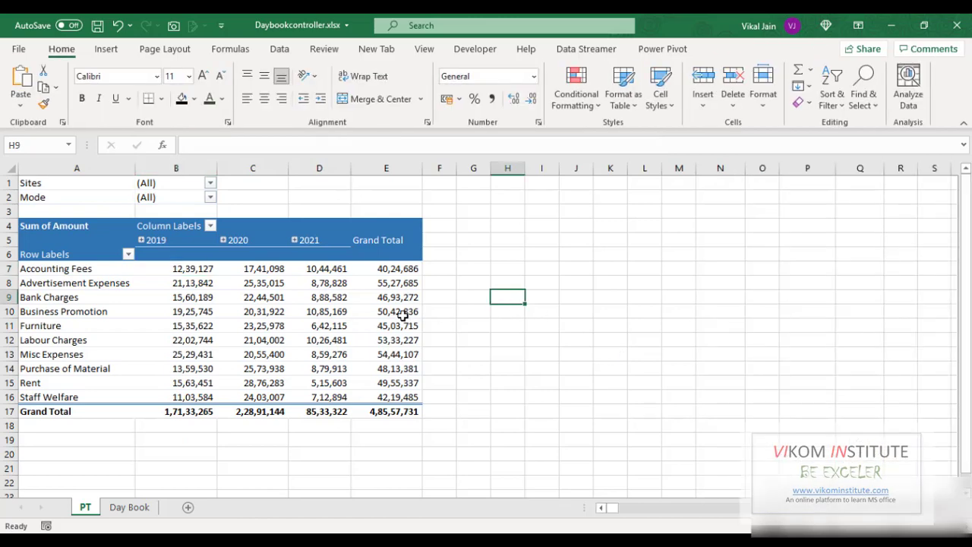
- View the Day Book sheet and return to the pivot sheet
{"action": "left_click", "coordinate": [237, 316]}
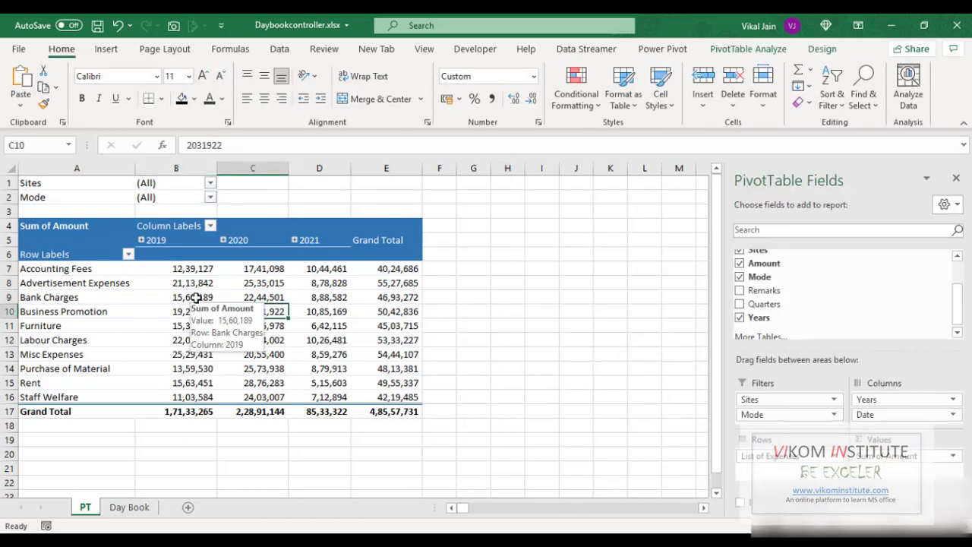
{"action": "left_click", "coordinate": [126, 507]}
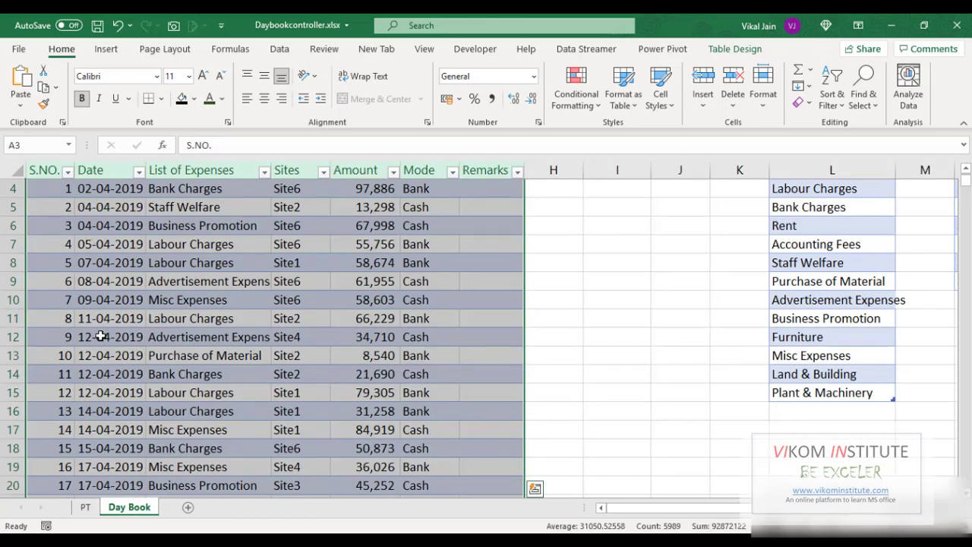
{"action": "left_click", "coordinate": [86, 507]}
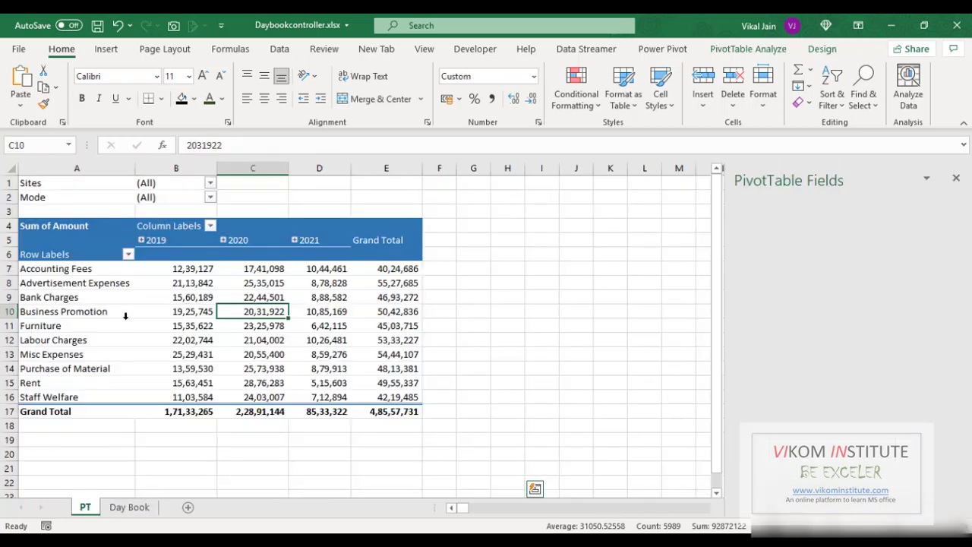
{"action": "right_click", "coordinate": [183, 311]}
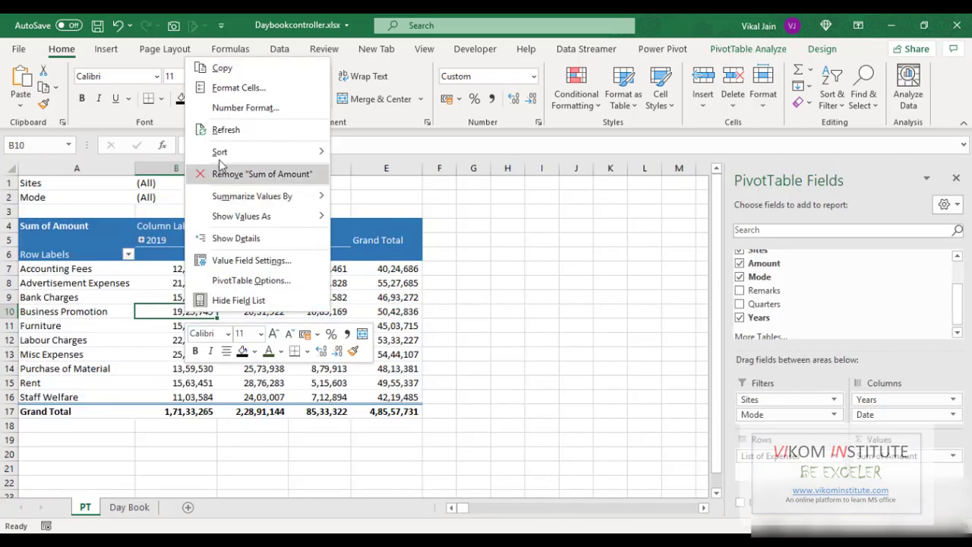
{"action": "key", "text": "Escape"}
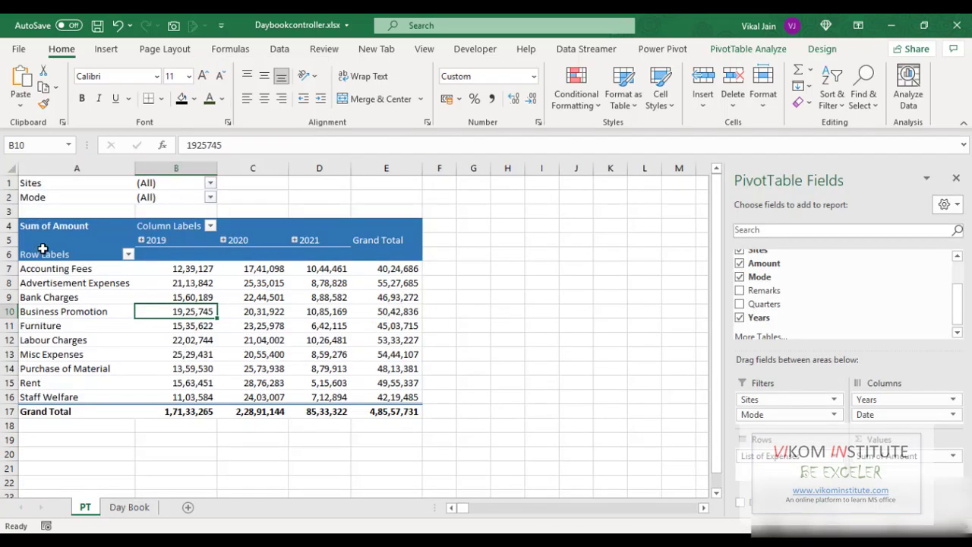
{"action": "left_click", "coordinate": [465, 271]}
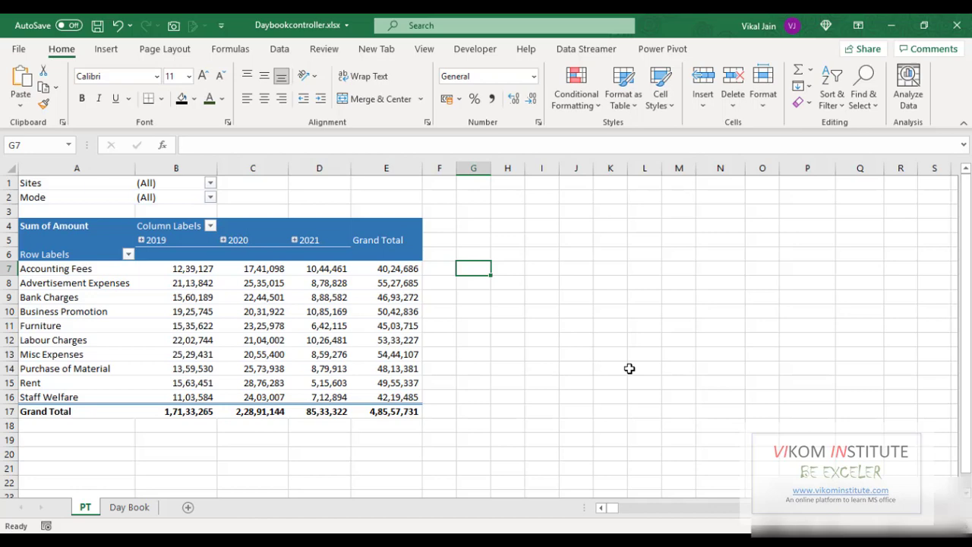
{"action": "type", "text": "="}
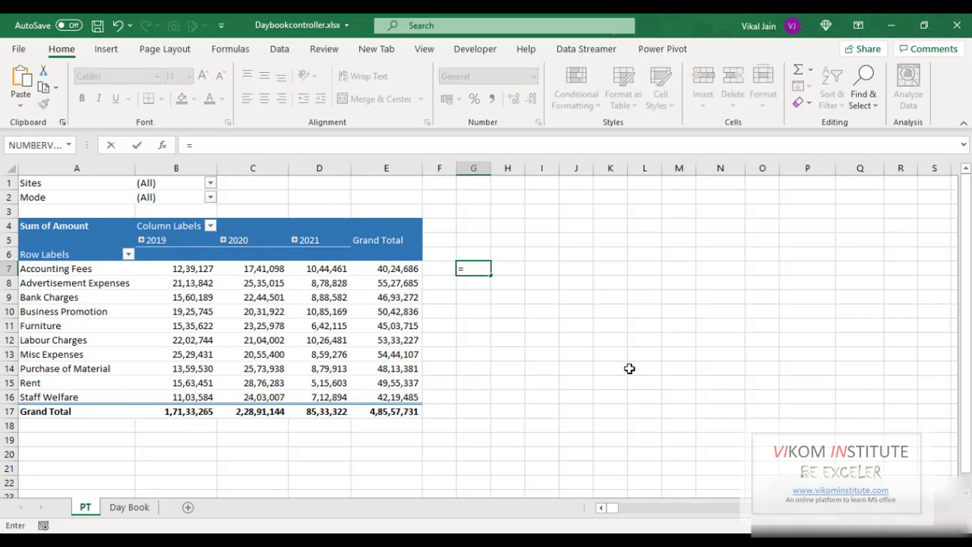
{"action": "left_click", "coordinate": [264, 268]}
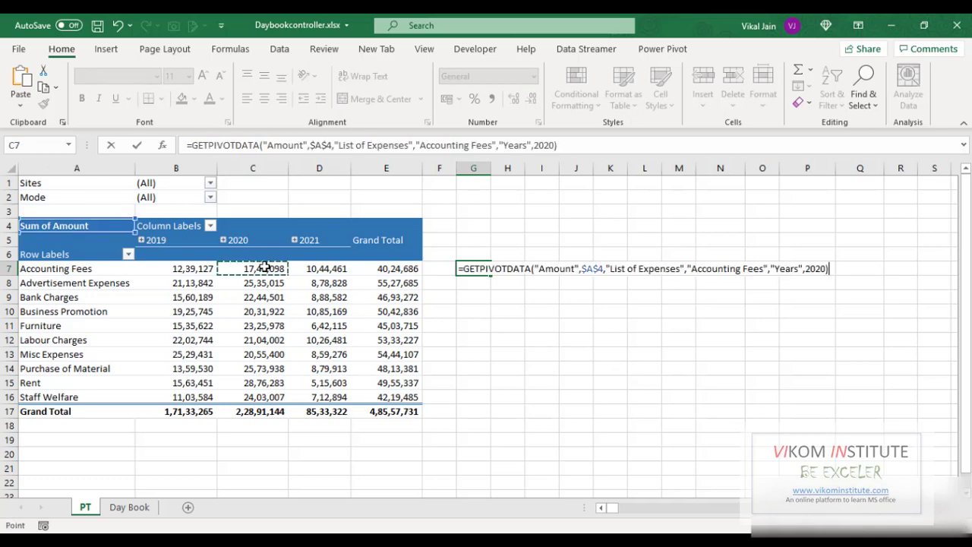
{"action": "key", "text": "Escape"}
- Enter the growth formula =(C7-B7)/B7 in G7 comparing Accounting Fees for 2020 against 2019
{"action": "type", "text": "="}
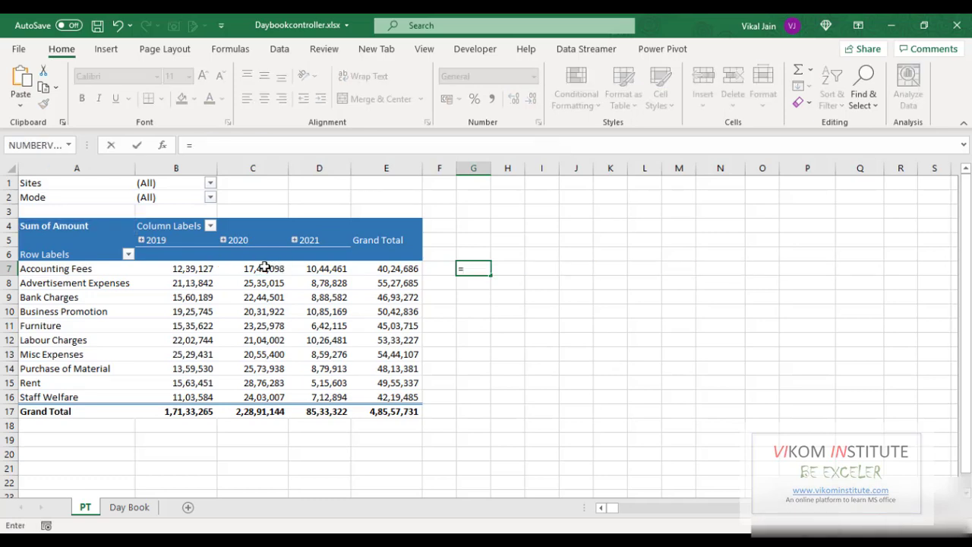
{"action": "type", "text": "c7"}
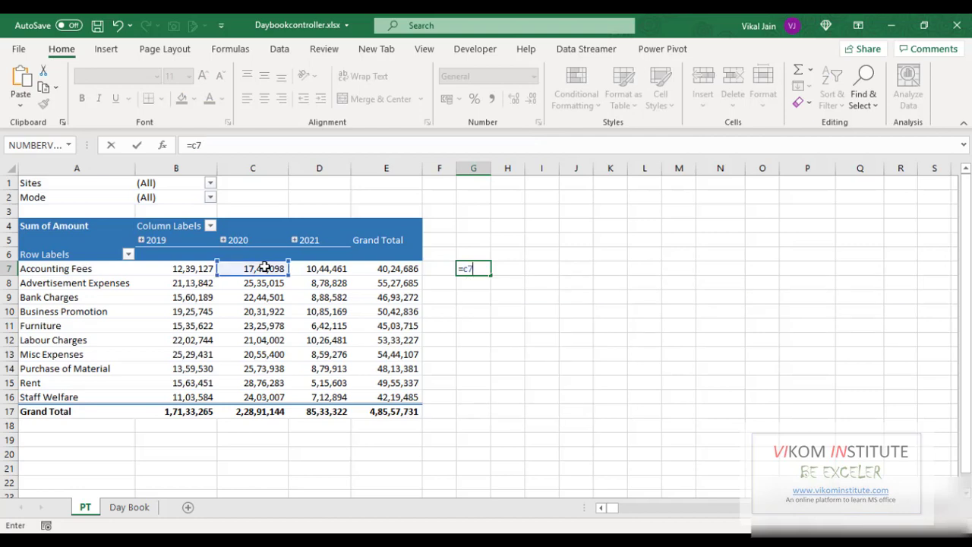
{"action": "type", "text": "-b7"}
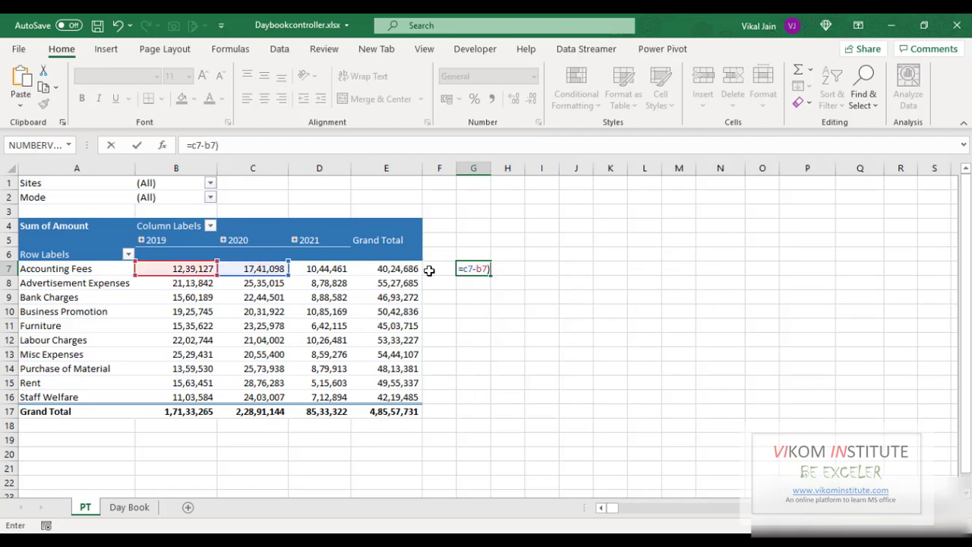
{"action": "left_click", "coordinate": [463, 270]}
{"action": "type", "text": "("}
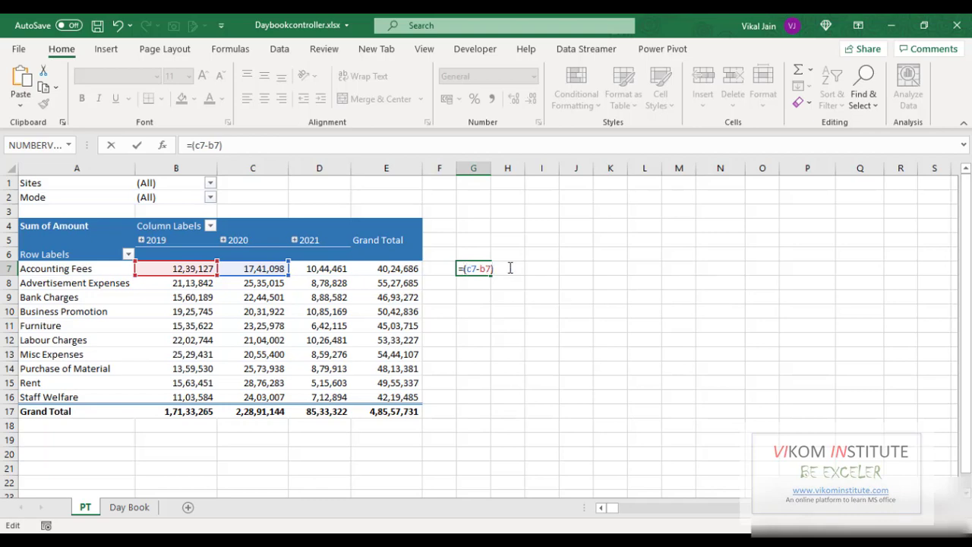
{"action": "type", "text": "/c"}
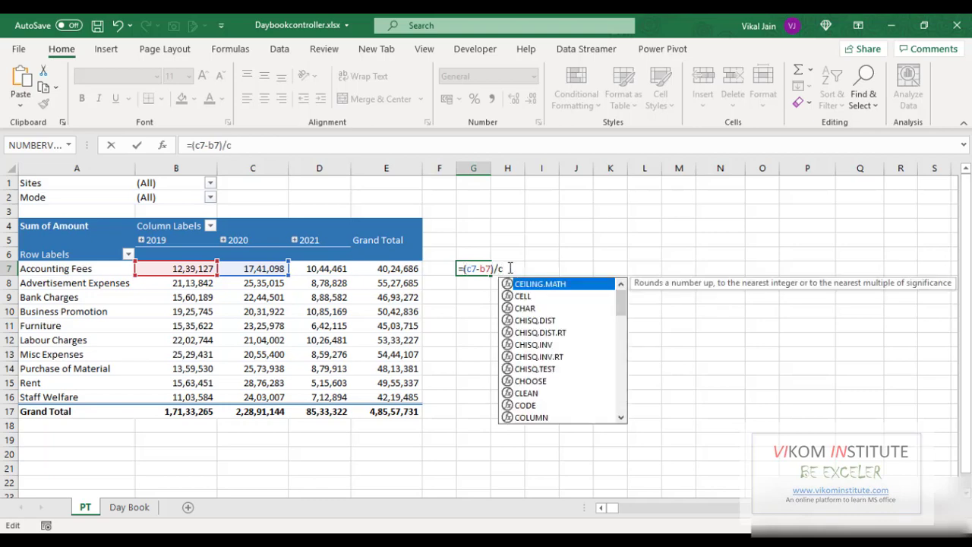
{"action": "key", "text": "BackSpace"}
{"action": "type", "text": "b"}
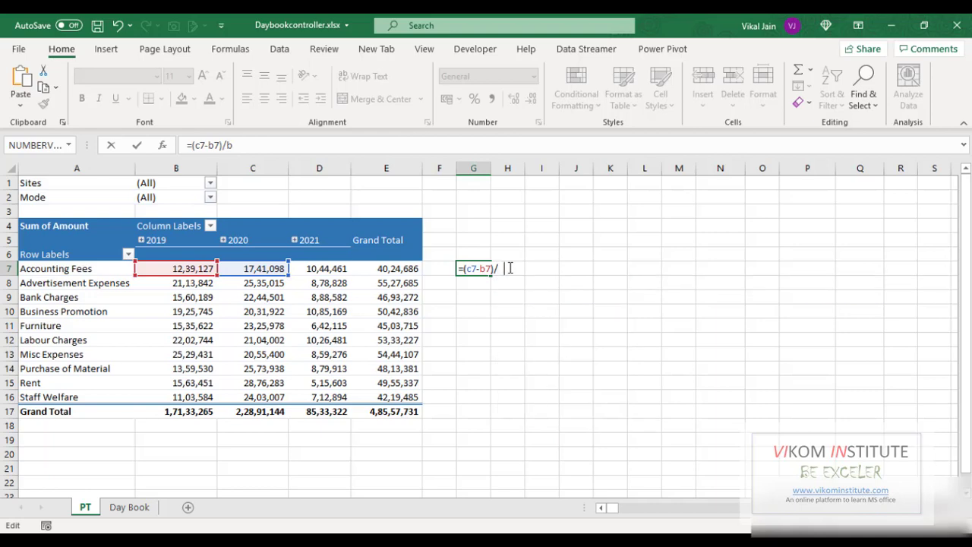
{"action": "type", "text": "7"}
{"action": "key", "text": "Return"}
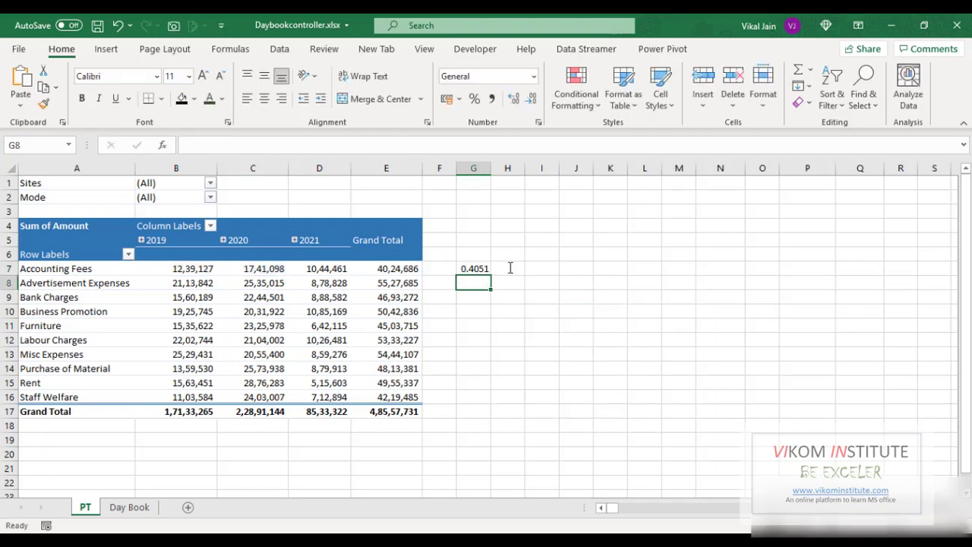
- Format G7 as a percentage and fill the formula down to row 16
{"action": "left_click", "coordinate": [472, 267]}
{"action": "left_click", "coordinate": [474, 99]}
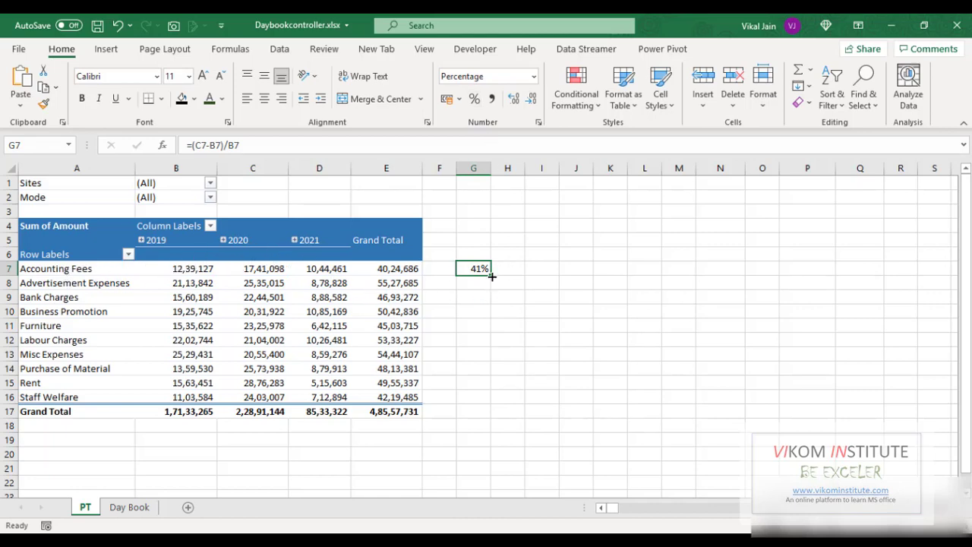
{"action": "left_click_drag", "start_coordinate": [491, 274], "coordinate": [486, 399]}
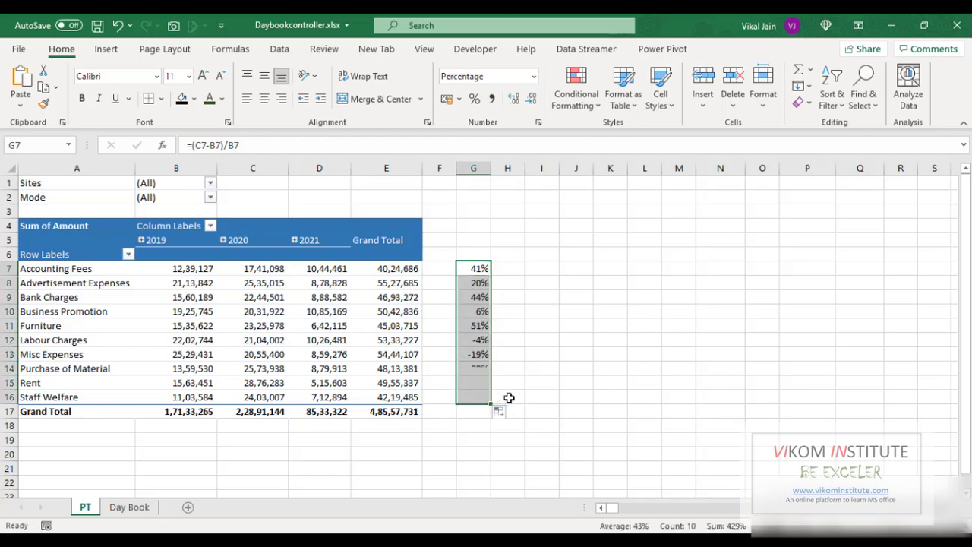